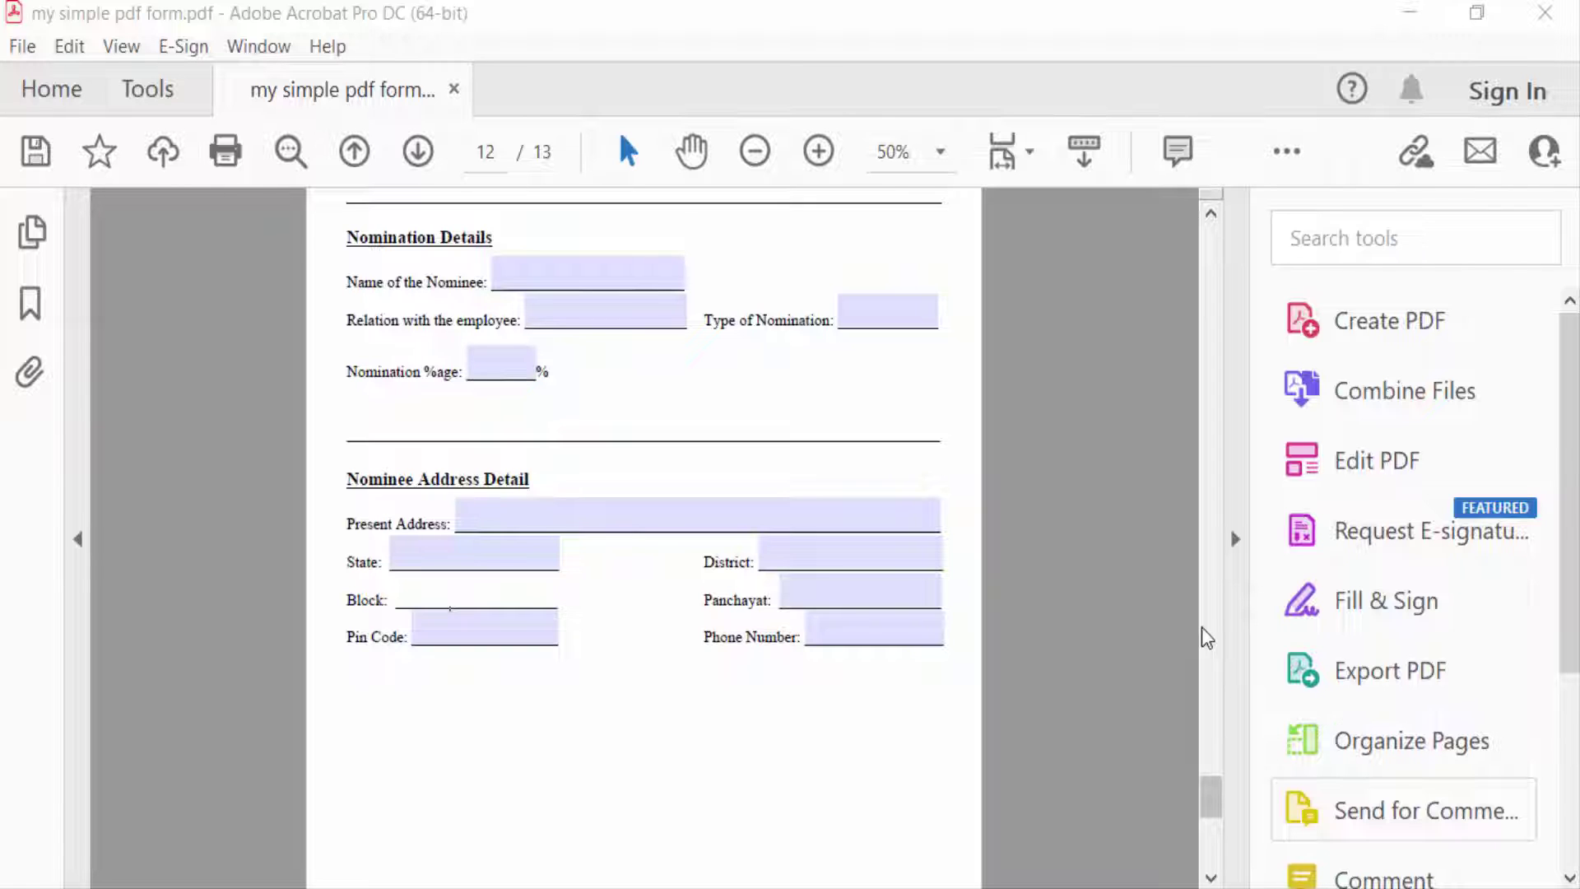
scroll(815, 453, "up", 3)
scroll(729, 493, "down", 1)
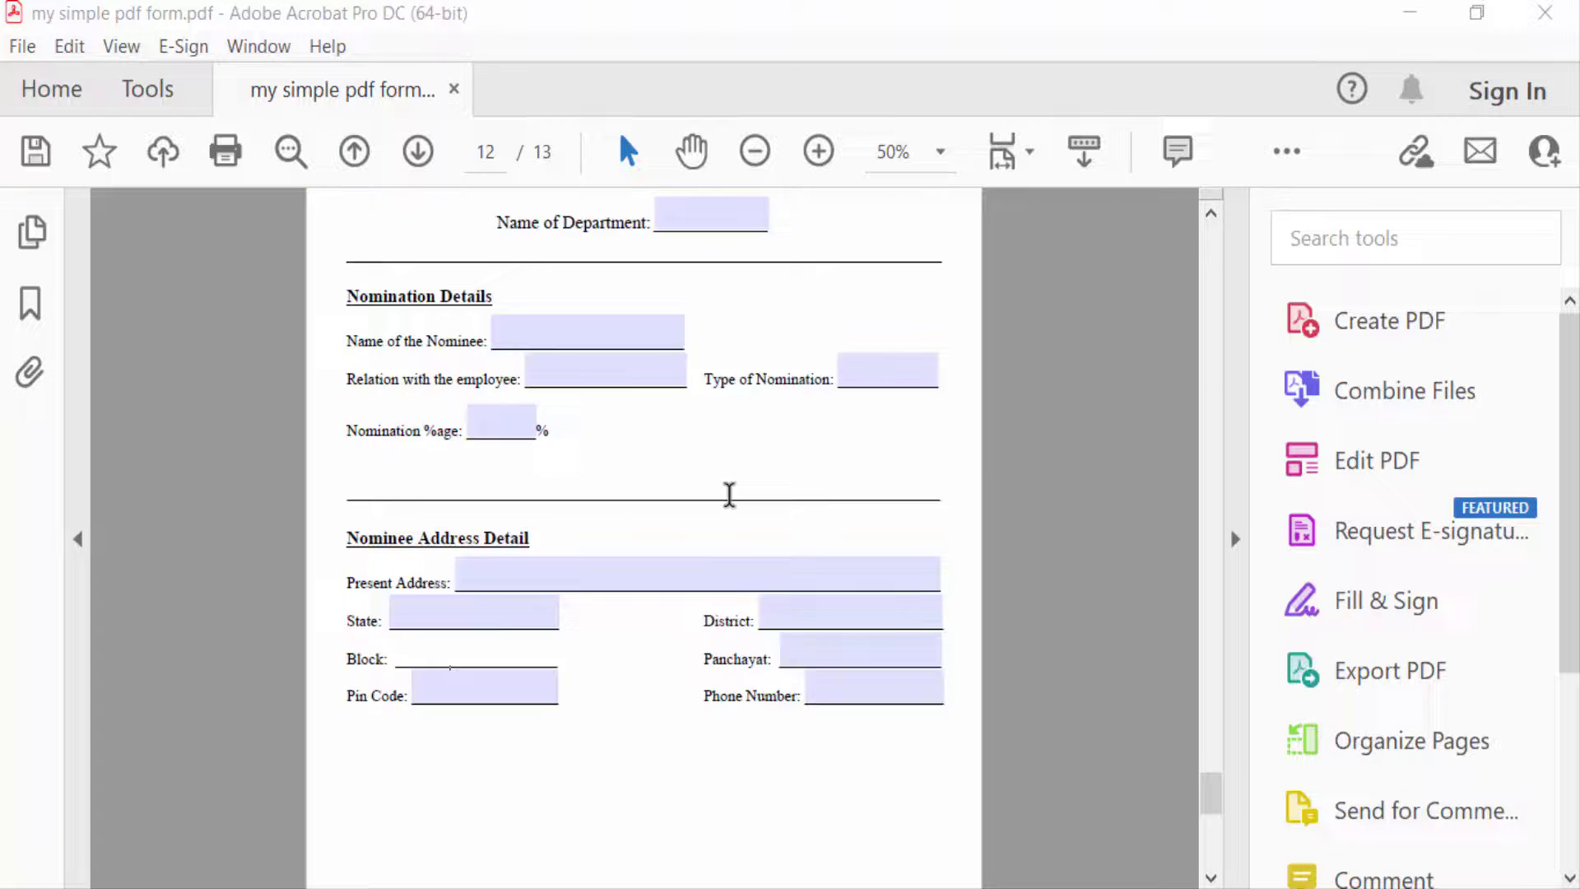
scroll(729, 493, "down", 1)
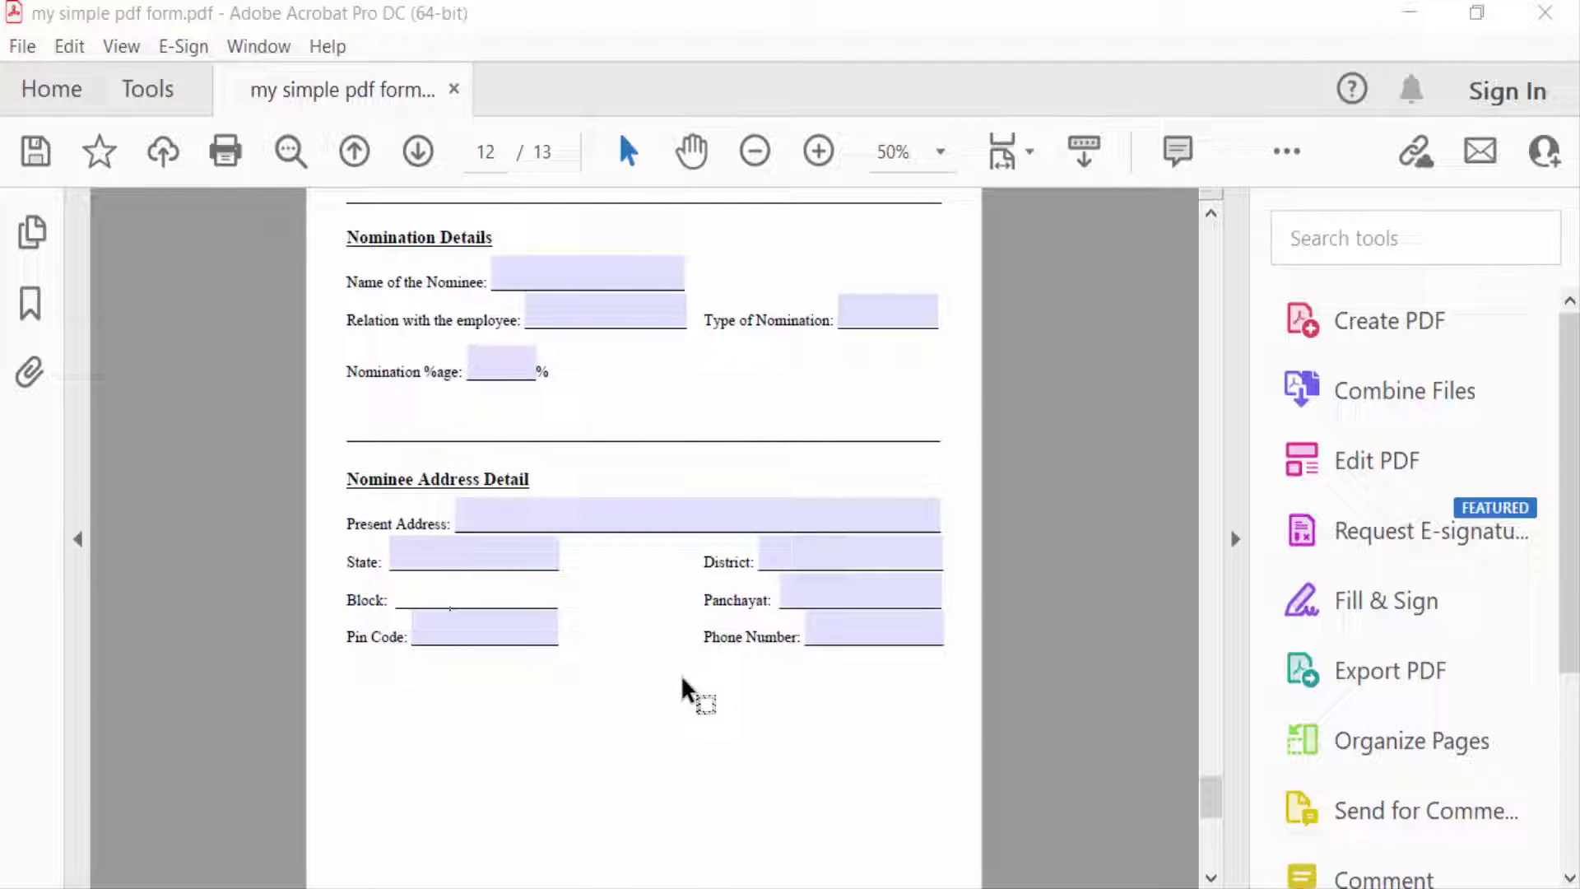
Enter Prepare Form mode, then select and deselect the Block_3 and Present Address_2 fields
left_click(487, 594)
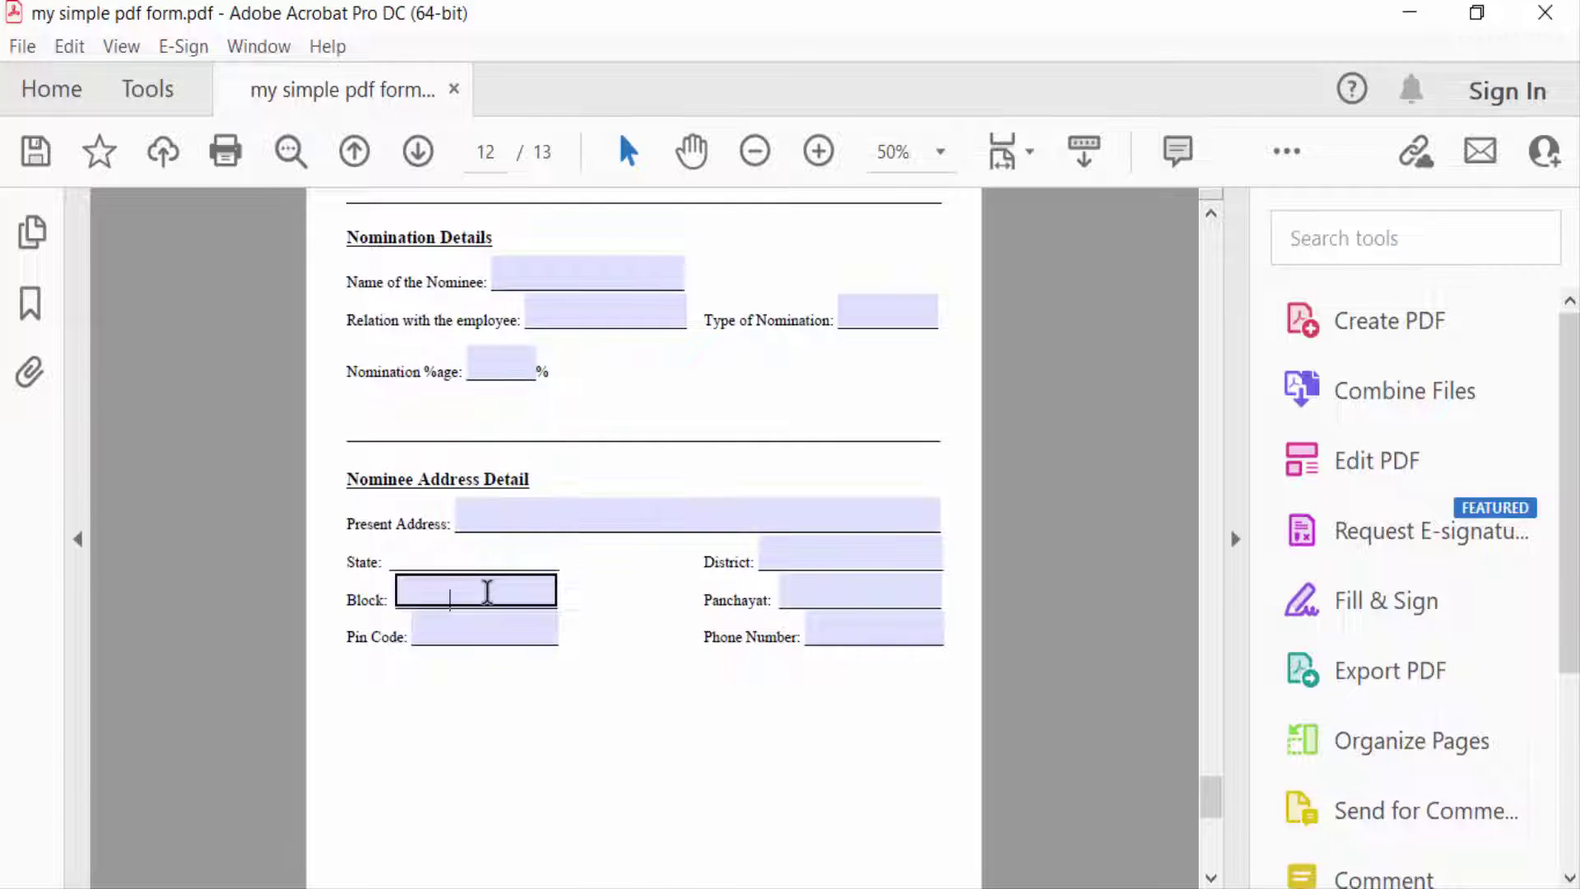
left_click(518, 637)
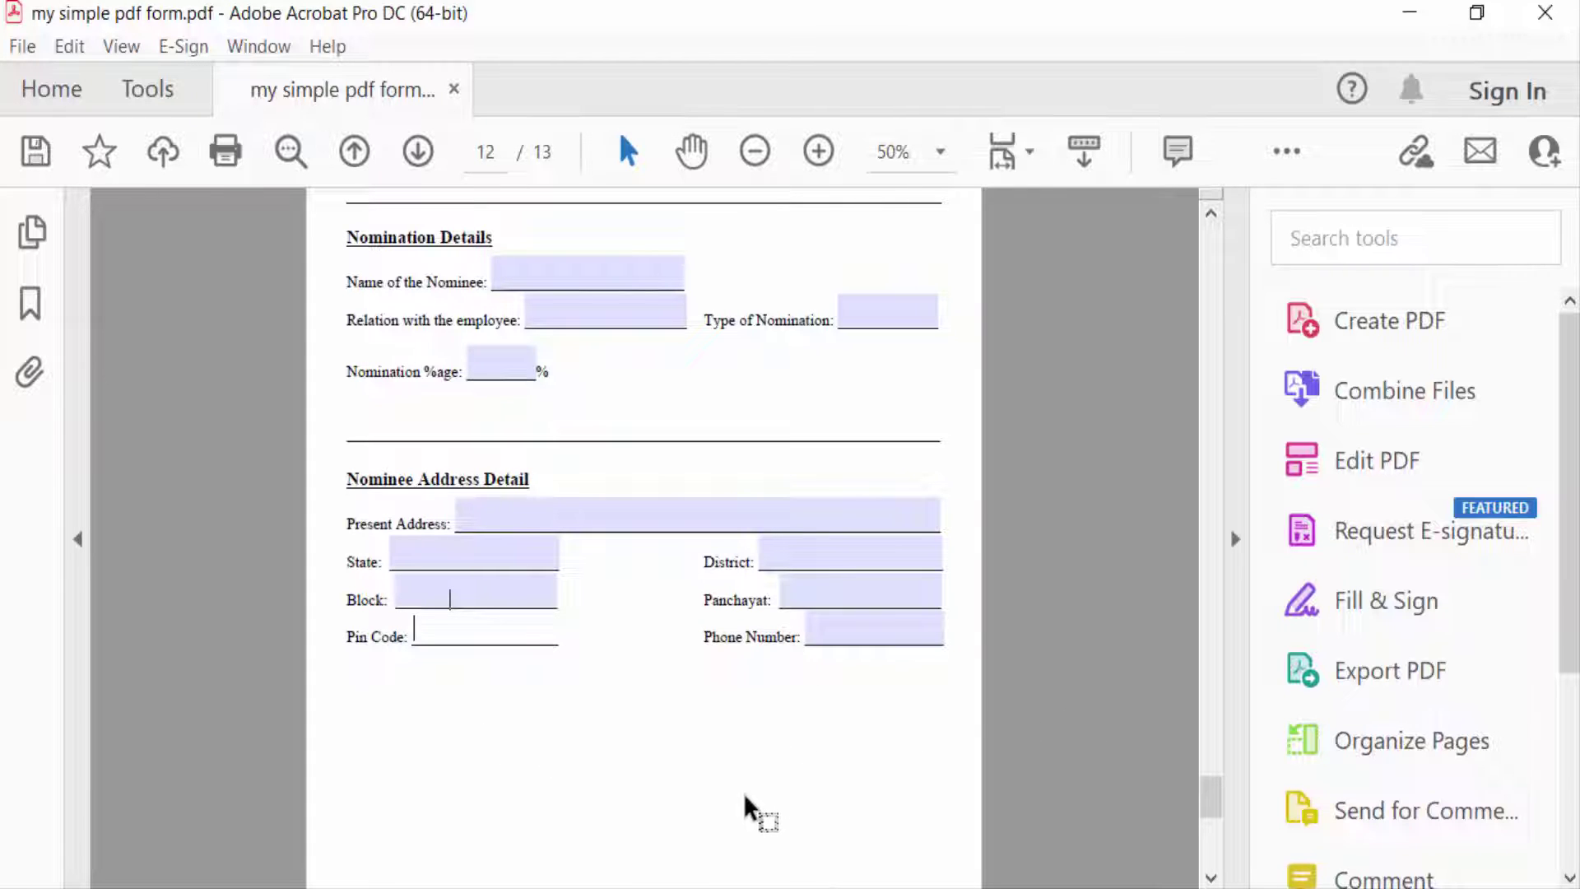
scroll(746, 809, "down", 1)
scroll(1394, 771, "down", 2)
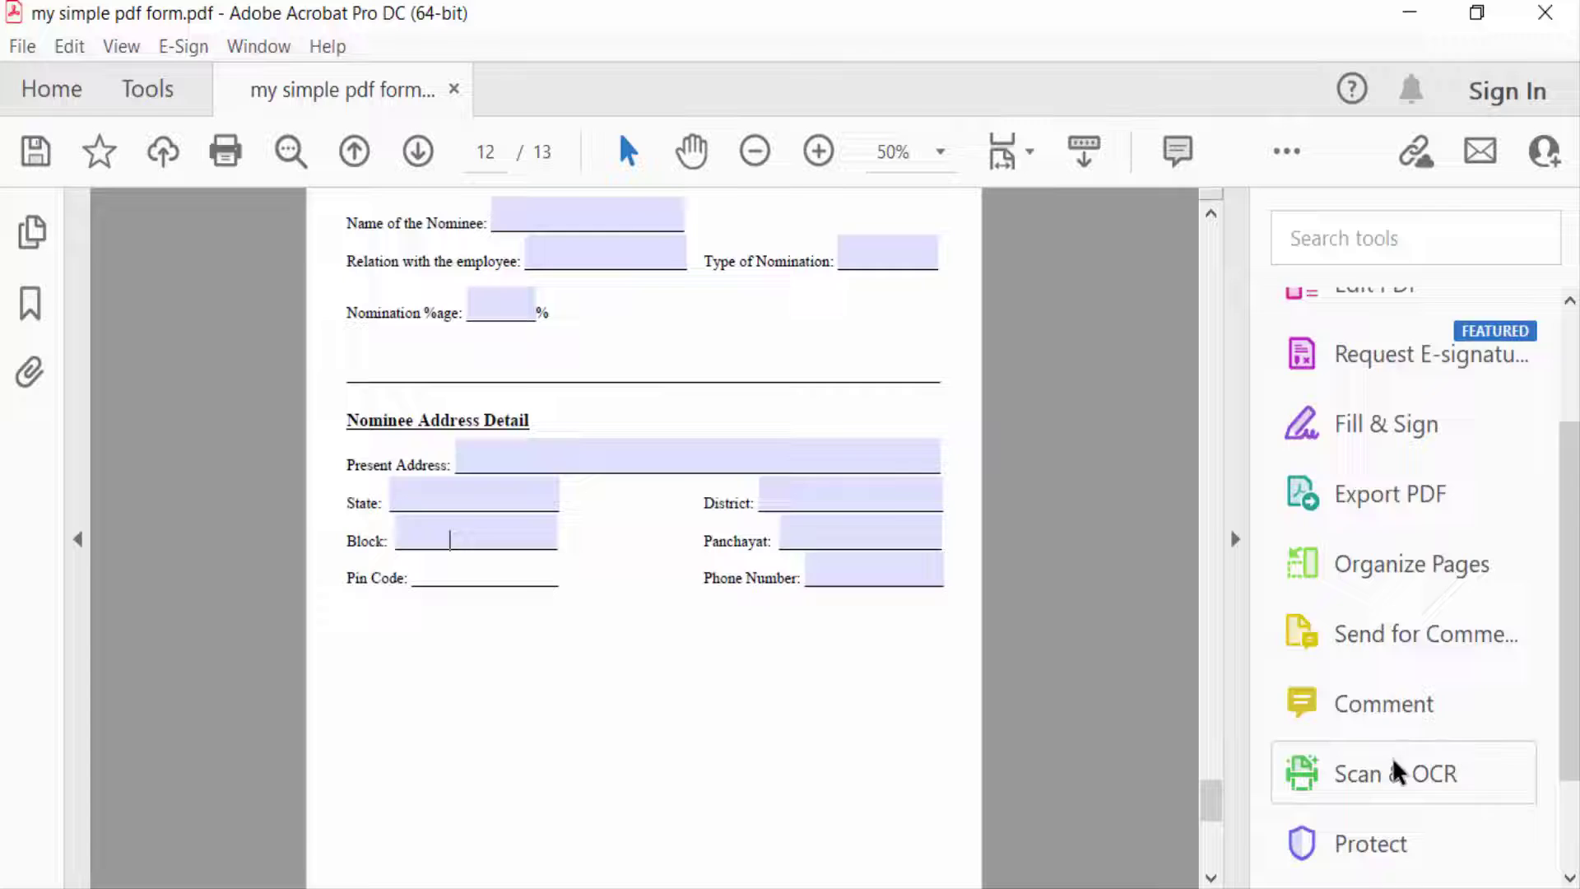
scroll(1396, 771, "down", 1)
left_click(1395, 790)
left_click(445, 605)
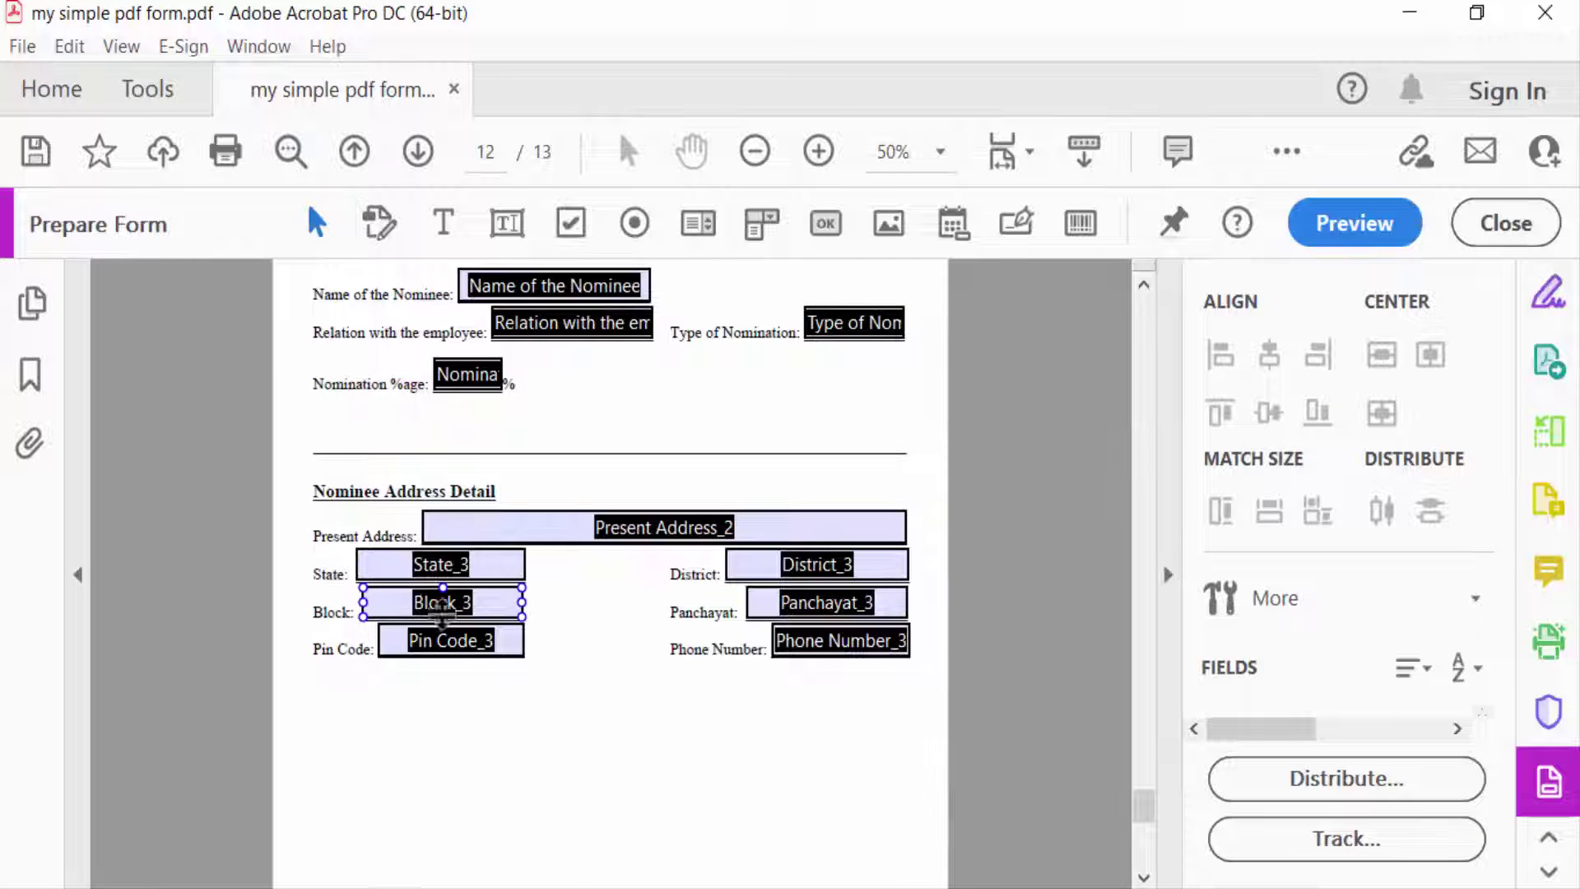
left_click(529, 528)
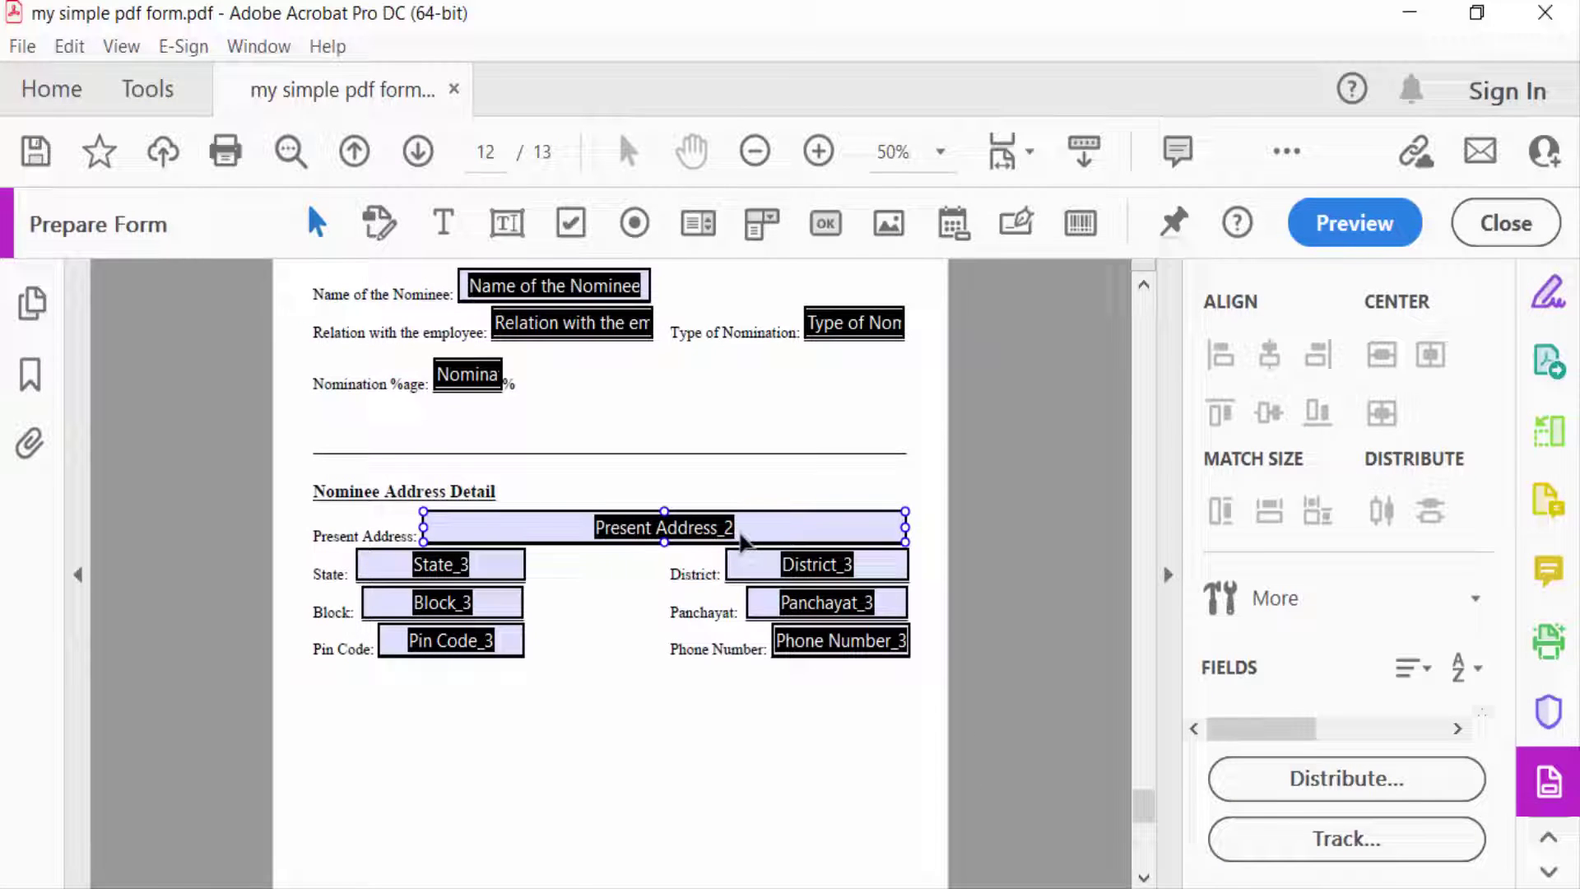
left_click(568, 590)
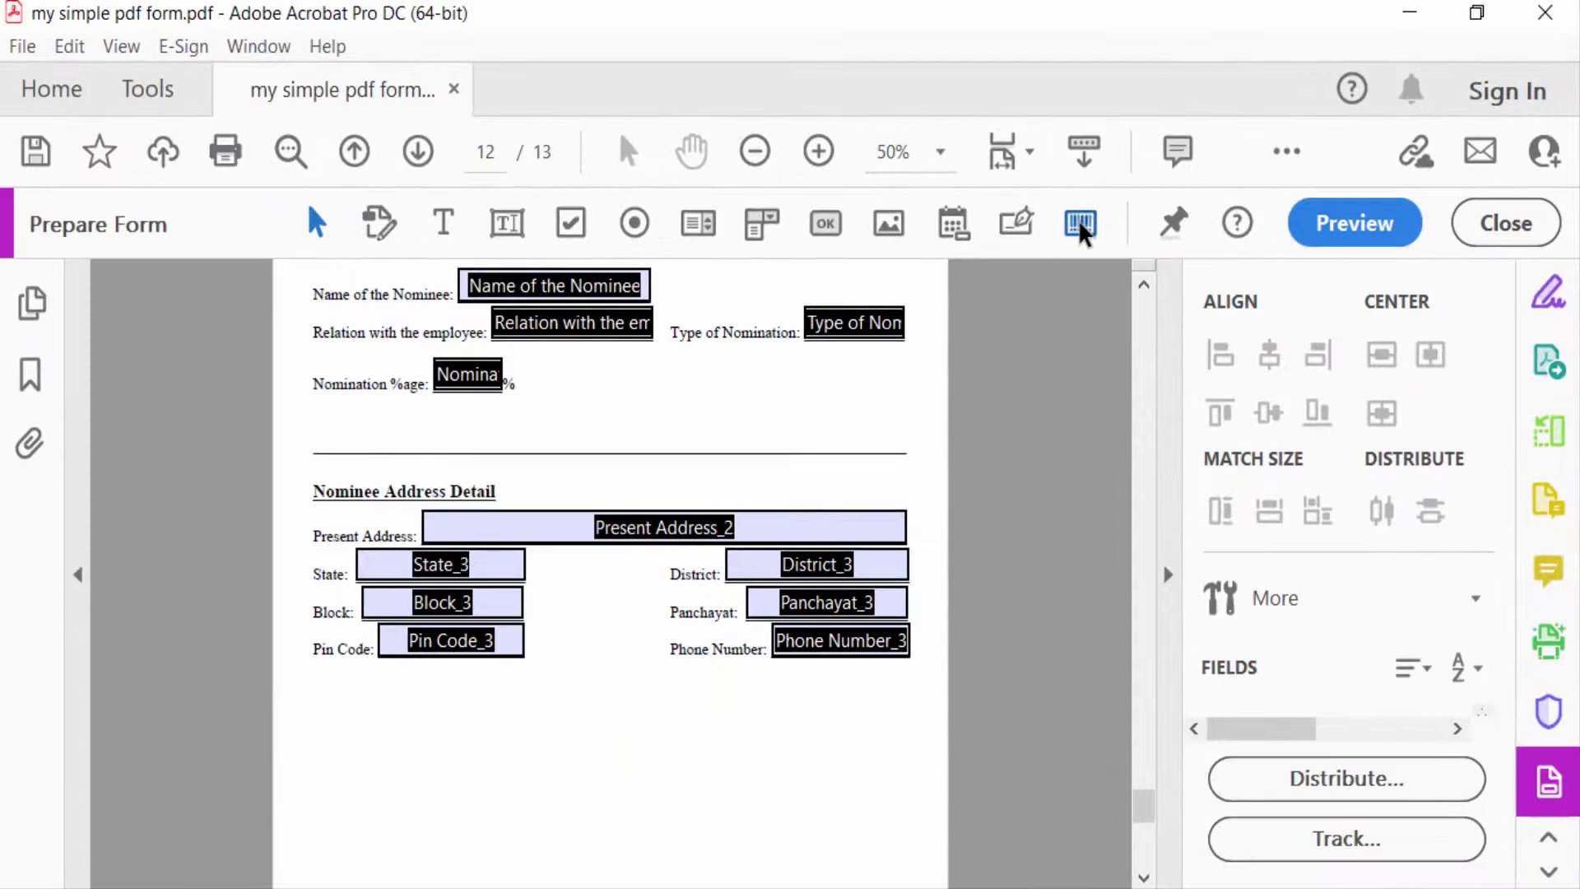
Draw a barcode field below the address section and accept the barcode warnings
left_click_drag(417, 761, 670, 879)
left_click(1083, 533)
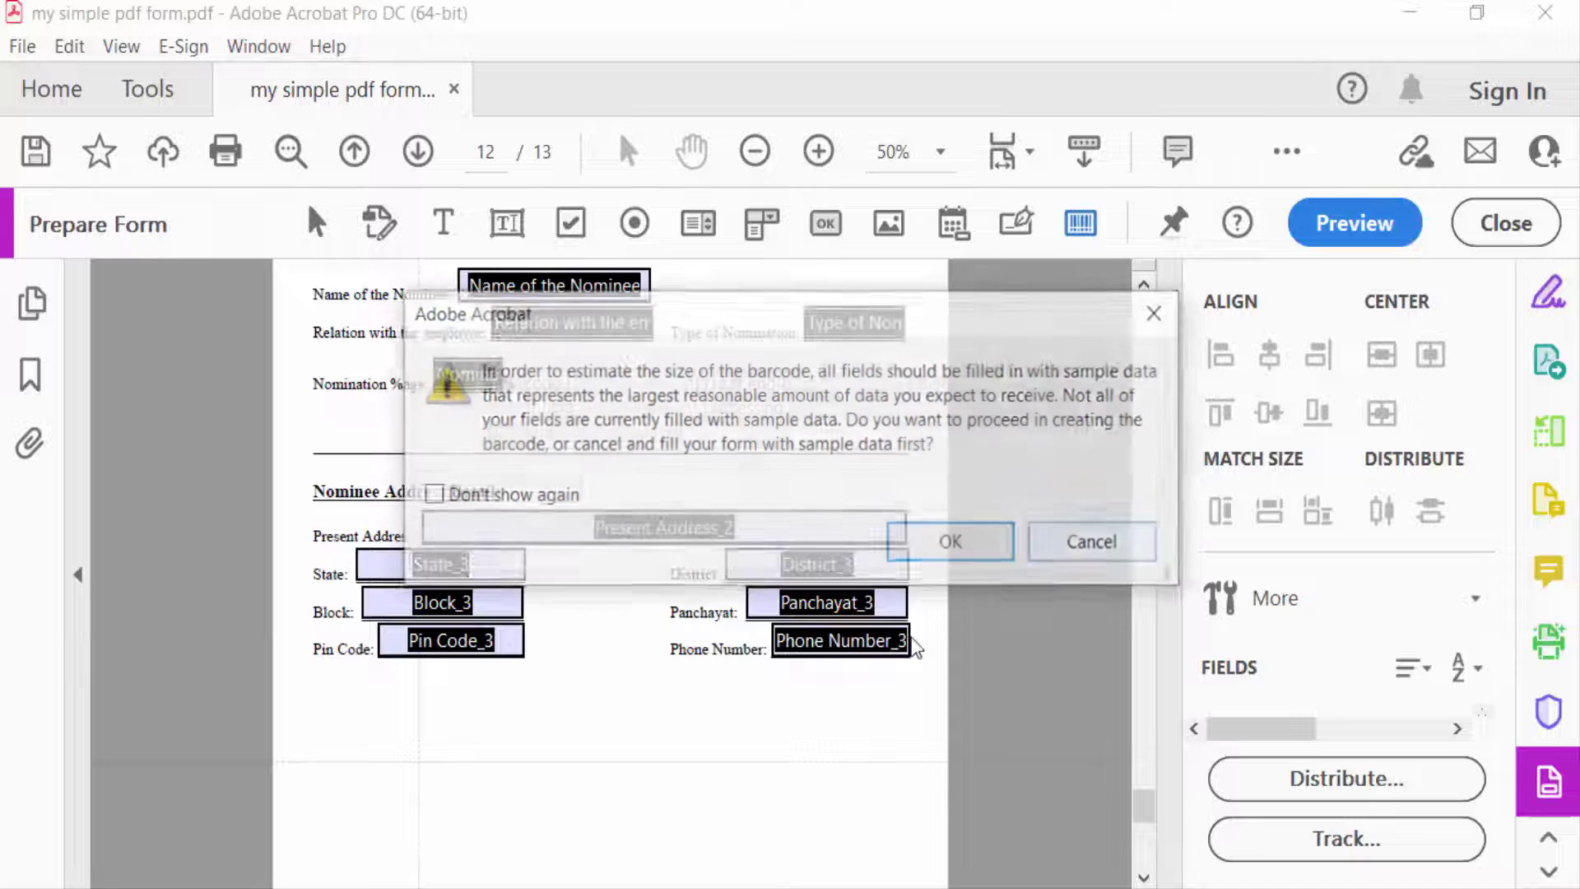
left_click(952, 544)
scroll(677, 637, "down", 1)
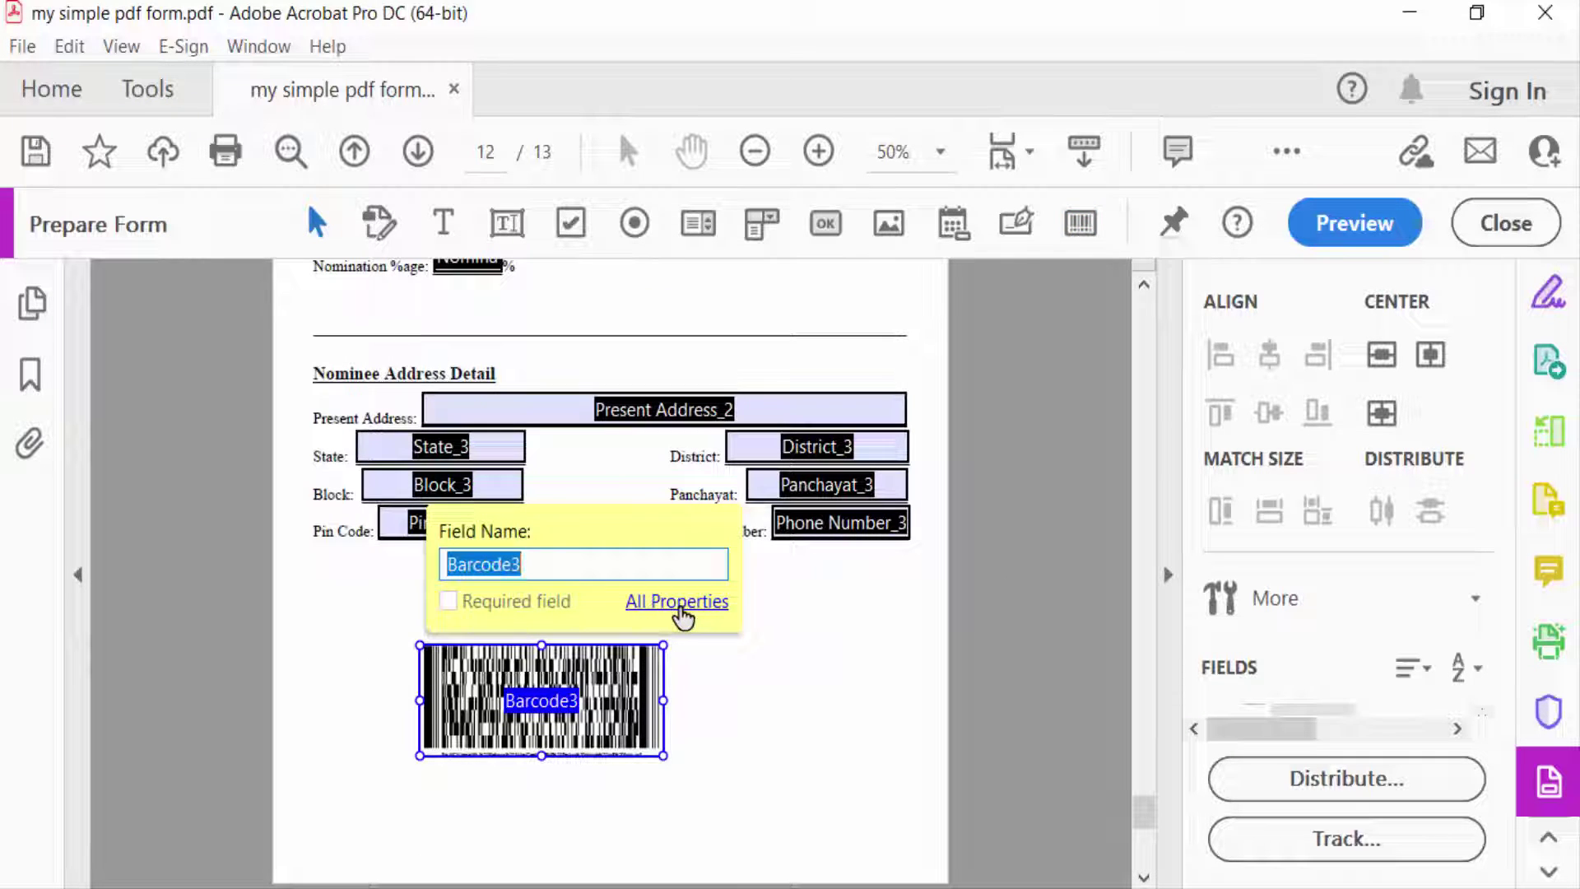
Rename the barcode field Barcode1 in its properties and show its Value settings
left_click(683, 606)
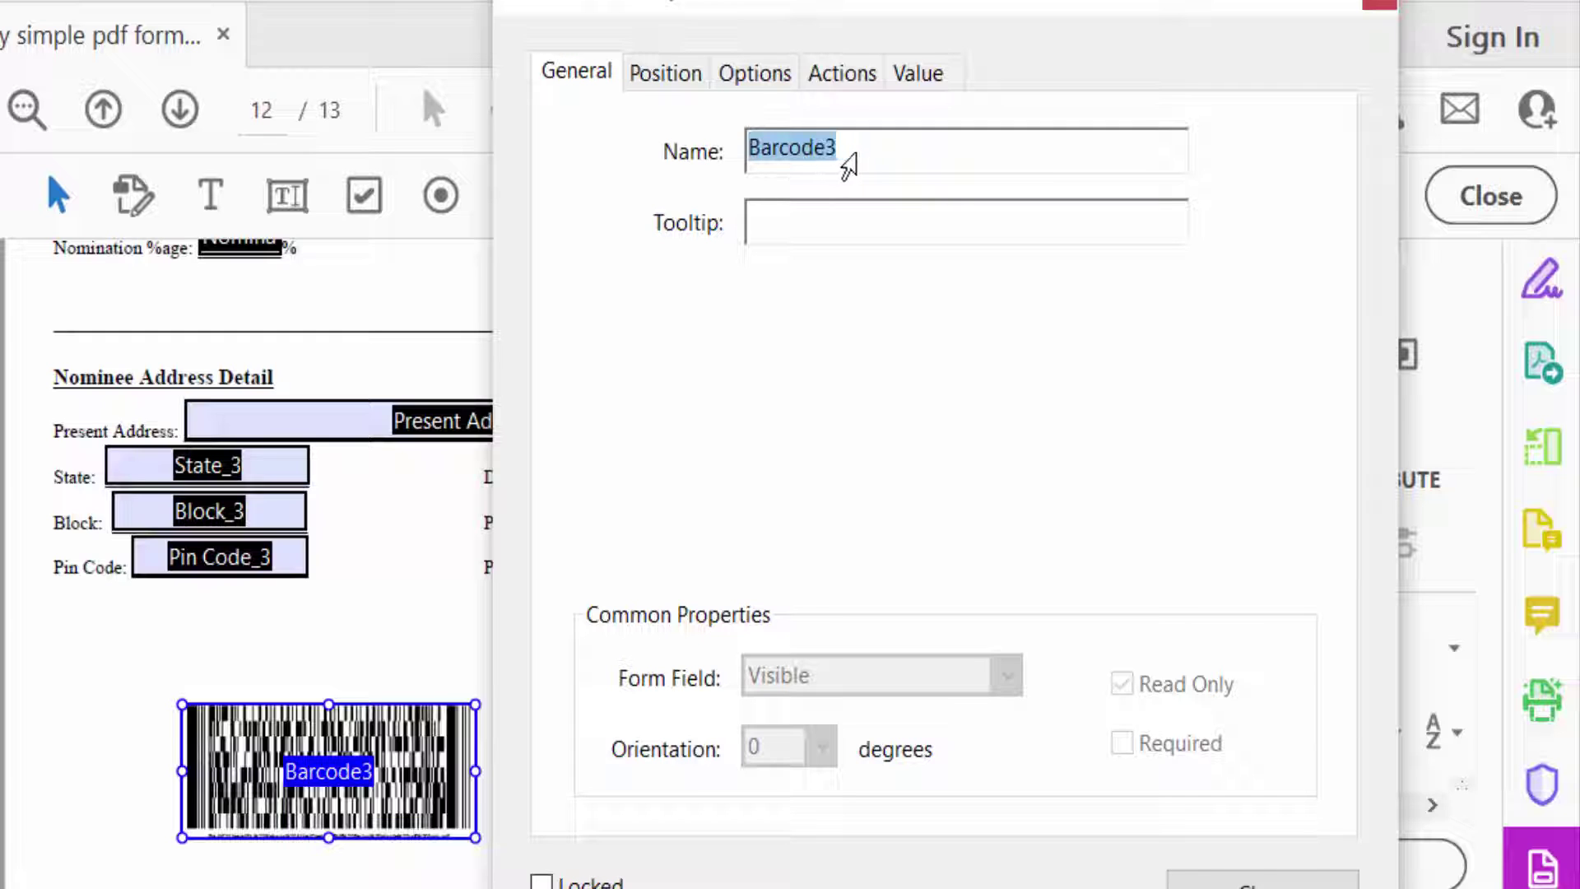
left_click(843, 152)
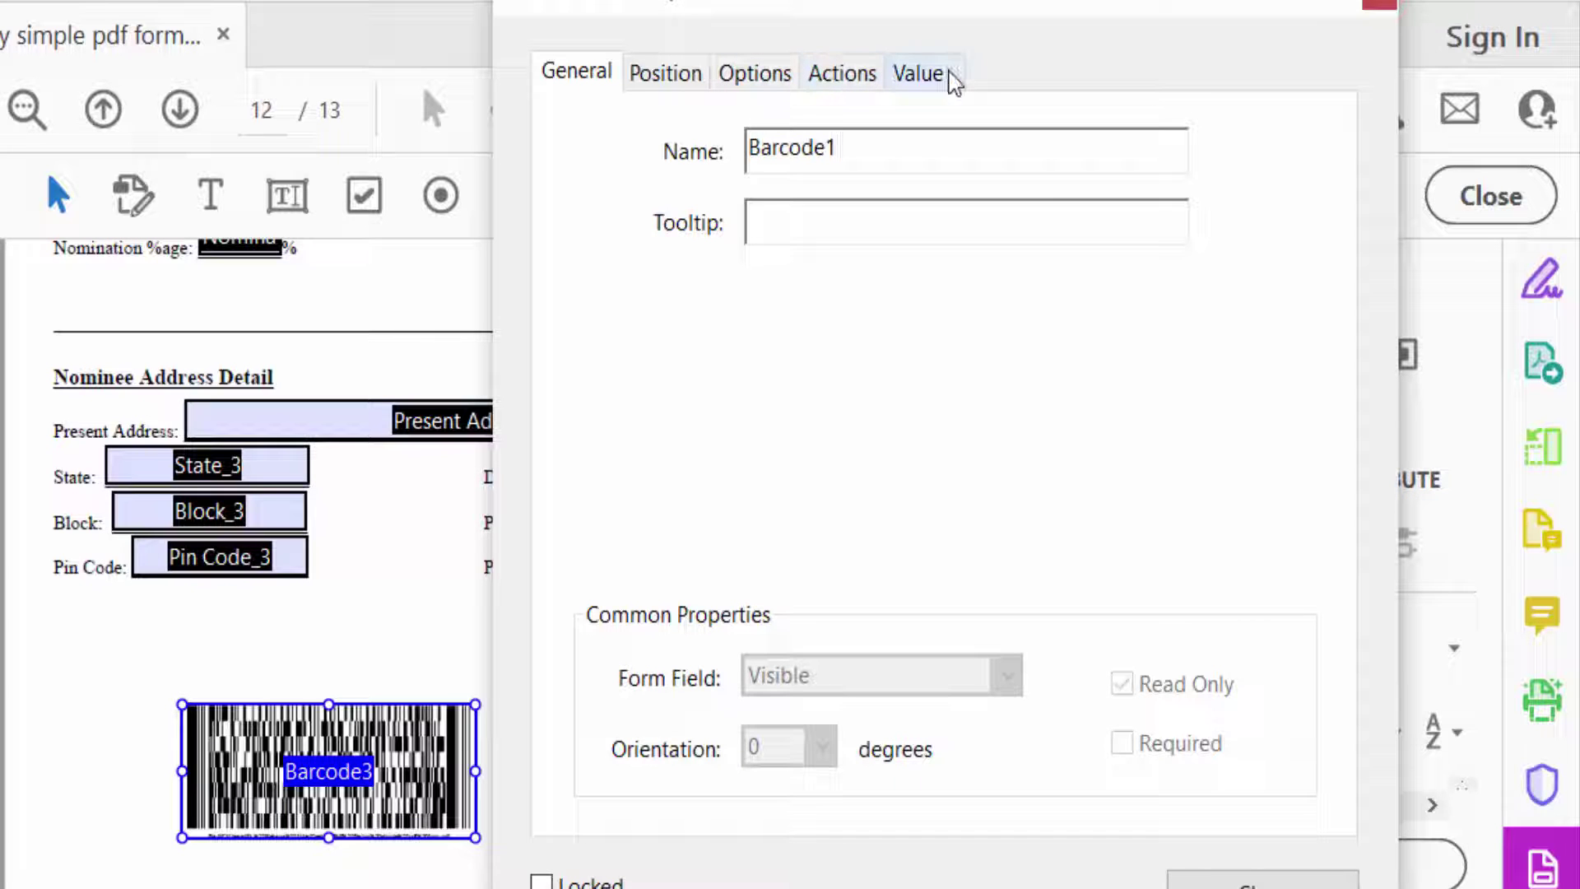
left_click(918, 74)
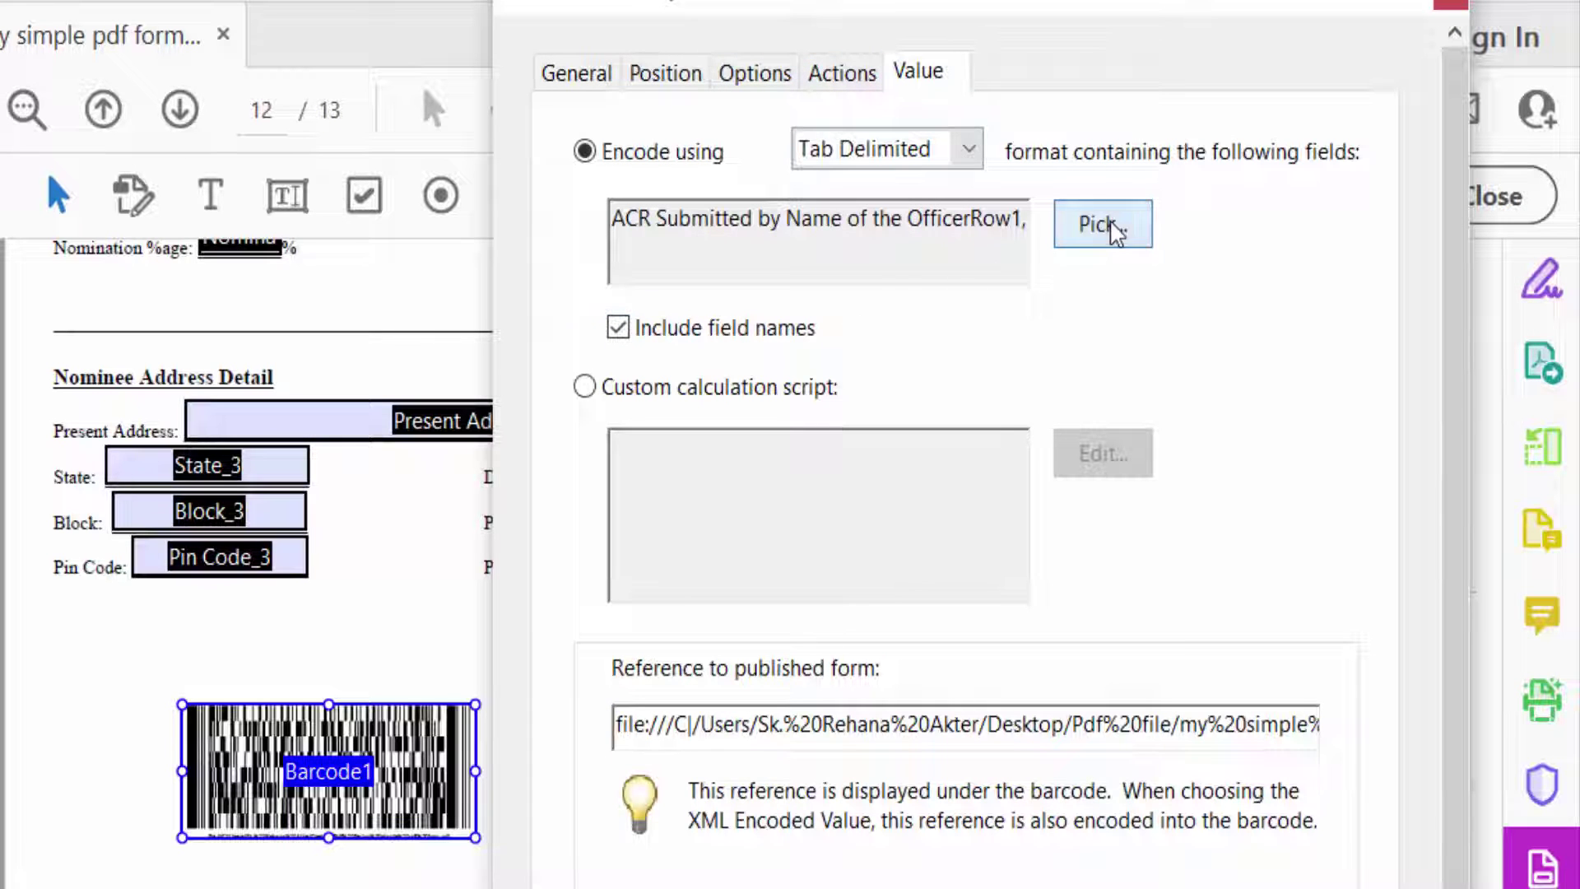
Clear the encoded fields, then include undefined_9, undefined_8, undefined_3, undefined_20 and undefined_19
left_click(1102, 223)
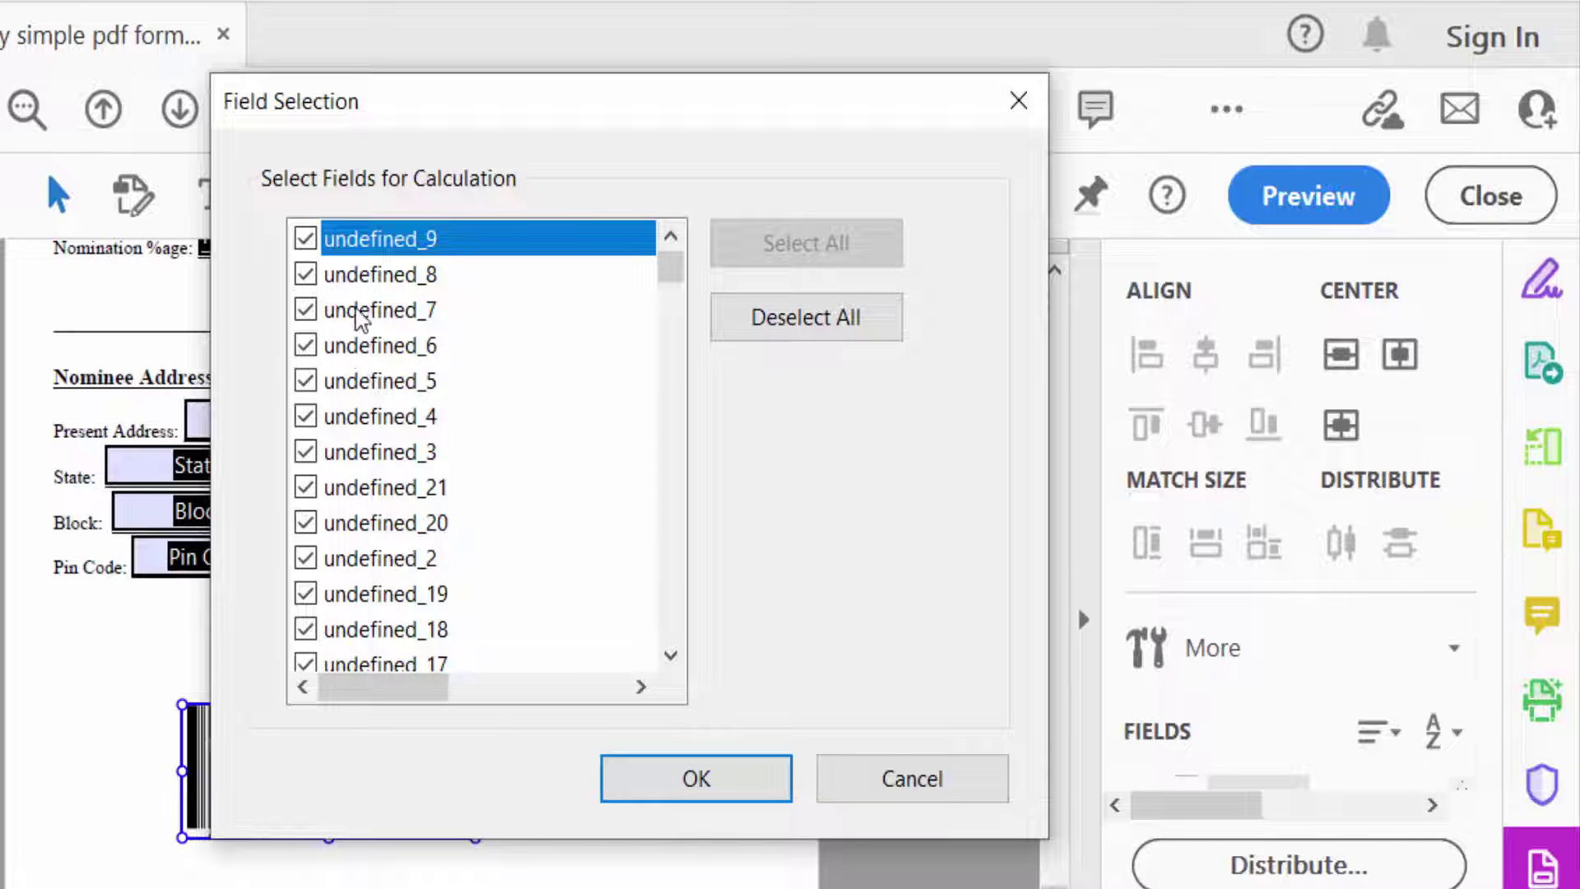
scroll(370, 611, "down", 2)
scroll(370, 611, "down", 3)
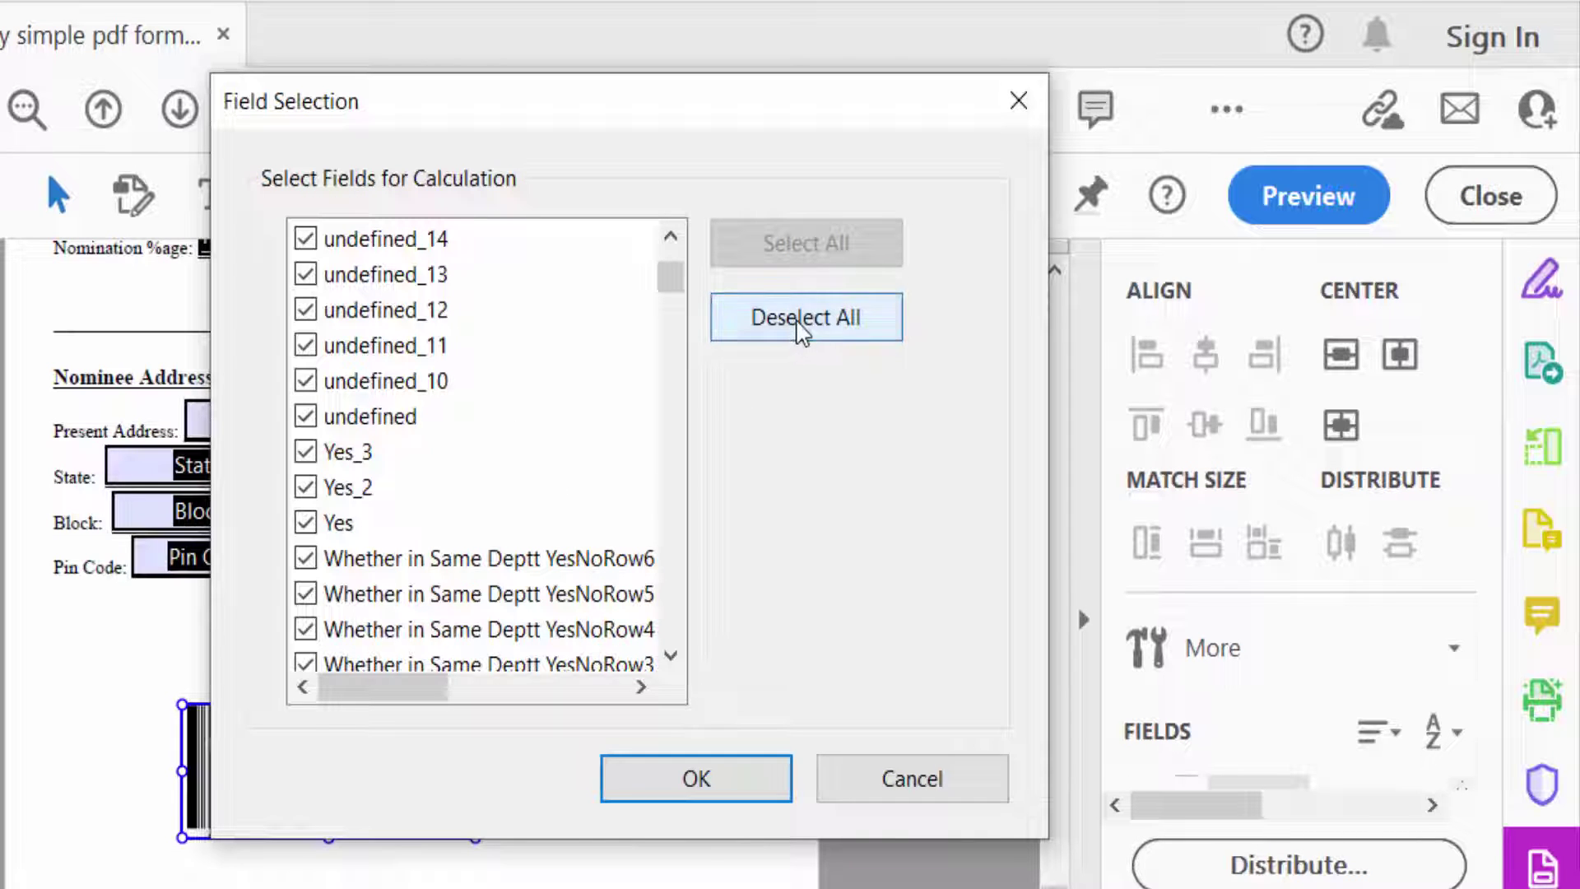
left_click(803, 321)
scroll(419, 421, "up", 3)
scroll(407, 518, "up", 3)
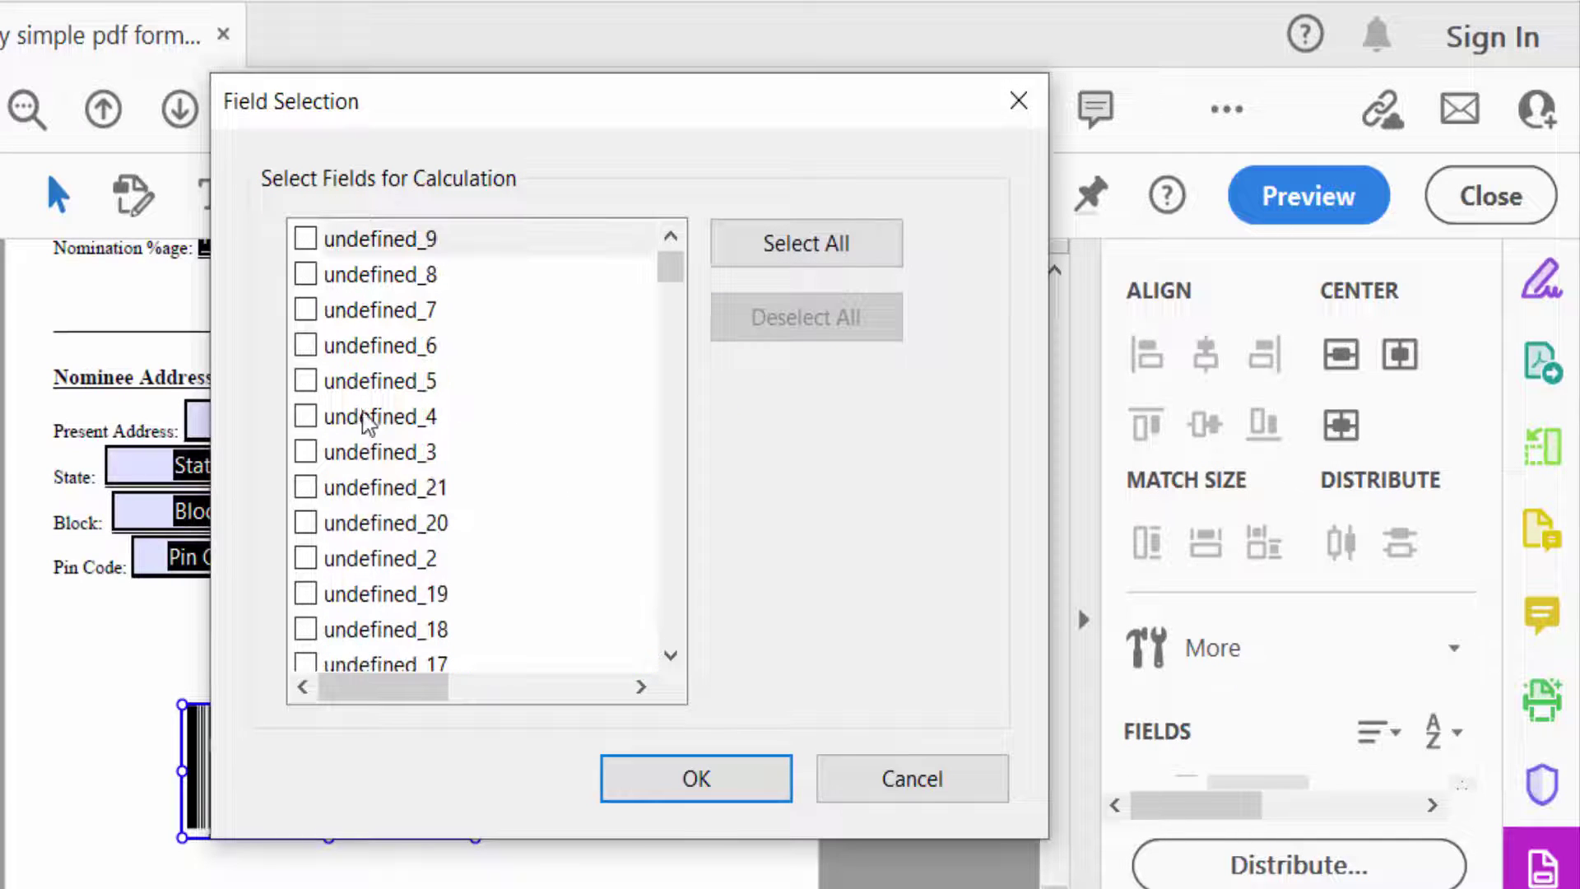
left_click(305, 238)
left_click(305, 274)
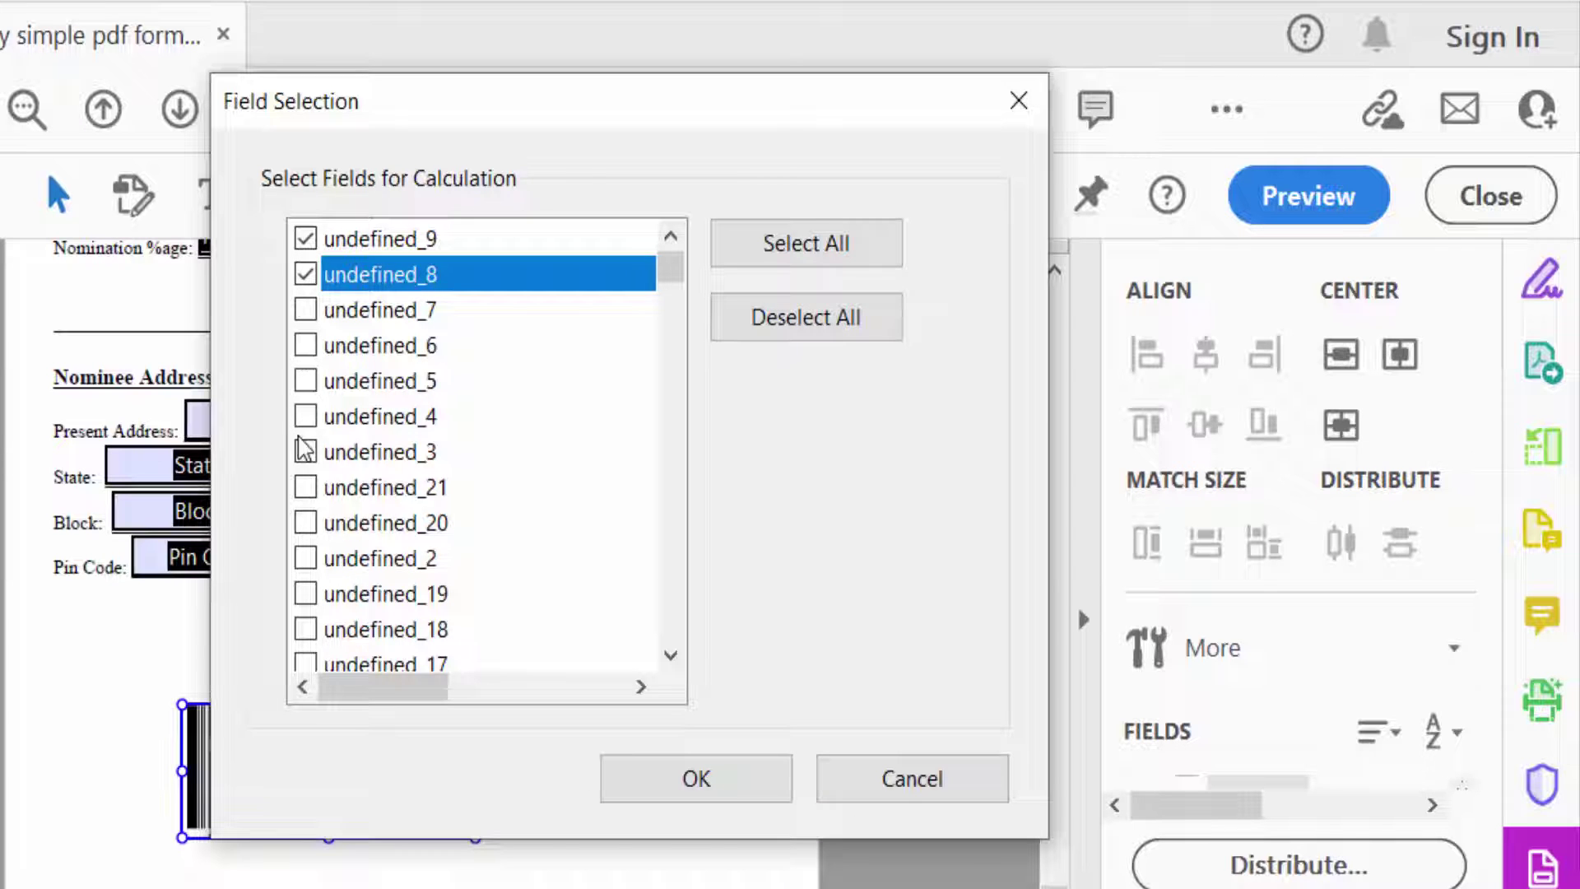
left_click(305, 450)
left_click(305, 523)
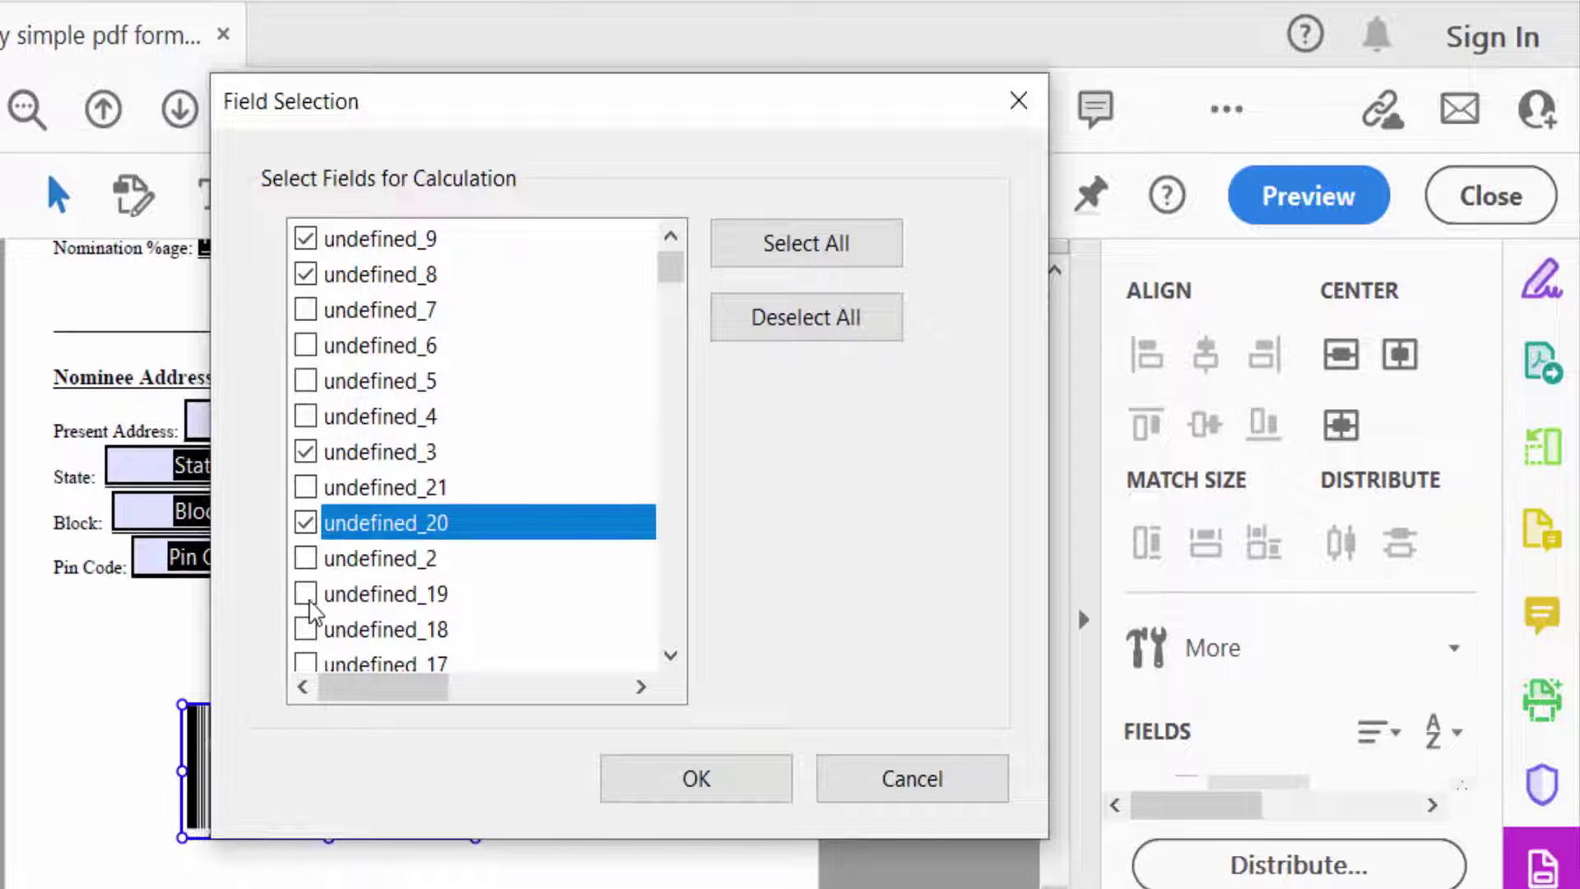
left_click(305, 594)
scroll(306, 594, "down", 3)
Also include undefined_11, Yes_3, YesNoRow5/2/3 and a Whether Employed field, then confirm
left_click(306, 557)
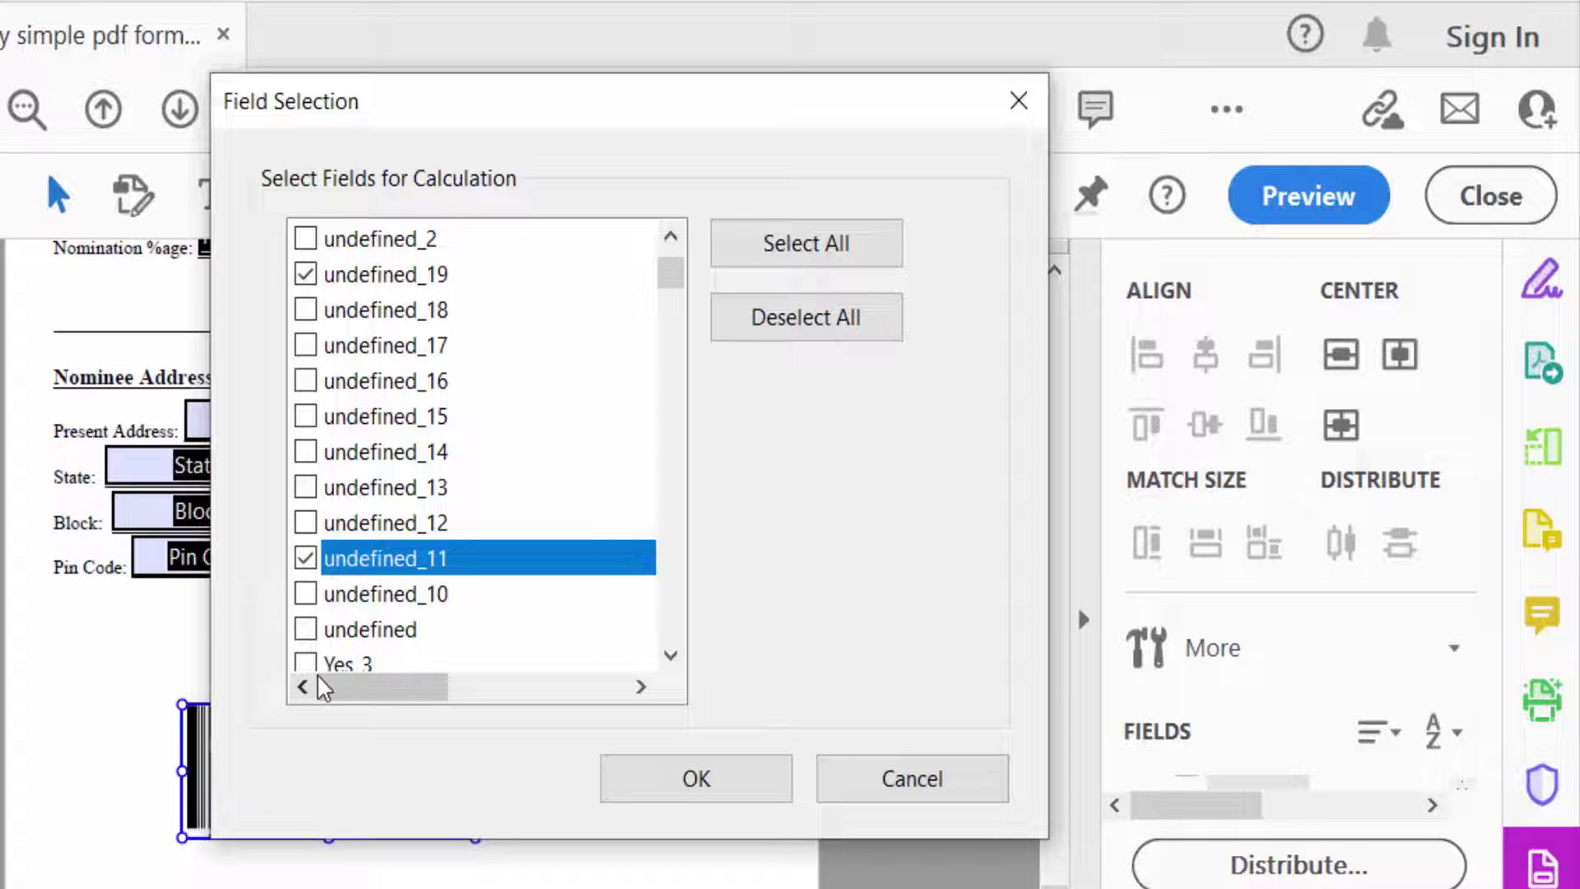
left_click(304, 664)
scroll(322, 643, "down", 3)
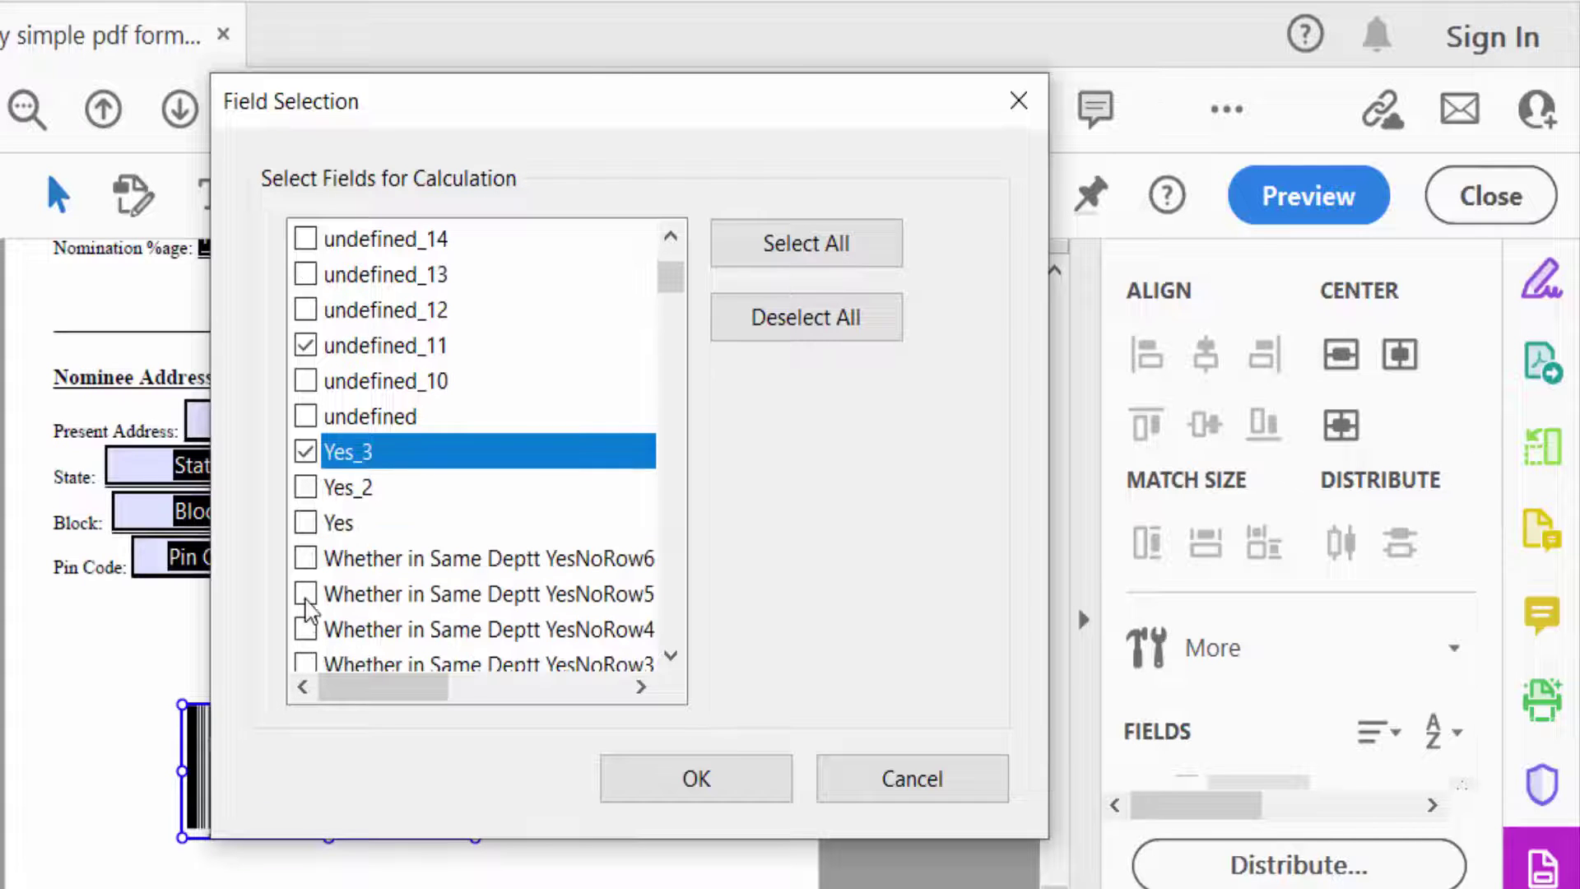
left_click(306, 594)
scroll(305, 594, "down", 3)
scroll(305, 593, "down", 3)
left_click(305, 593)
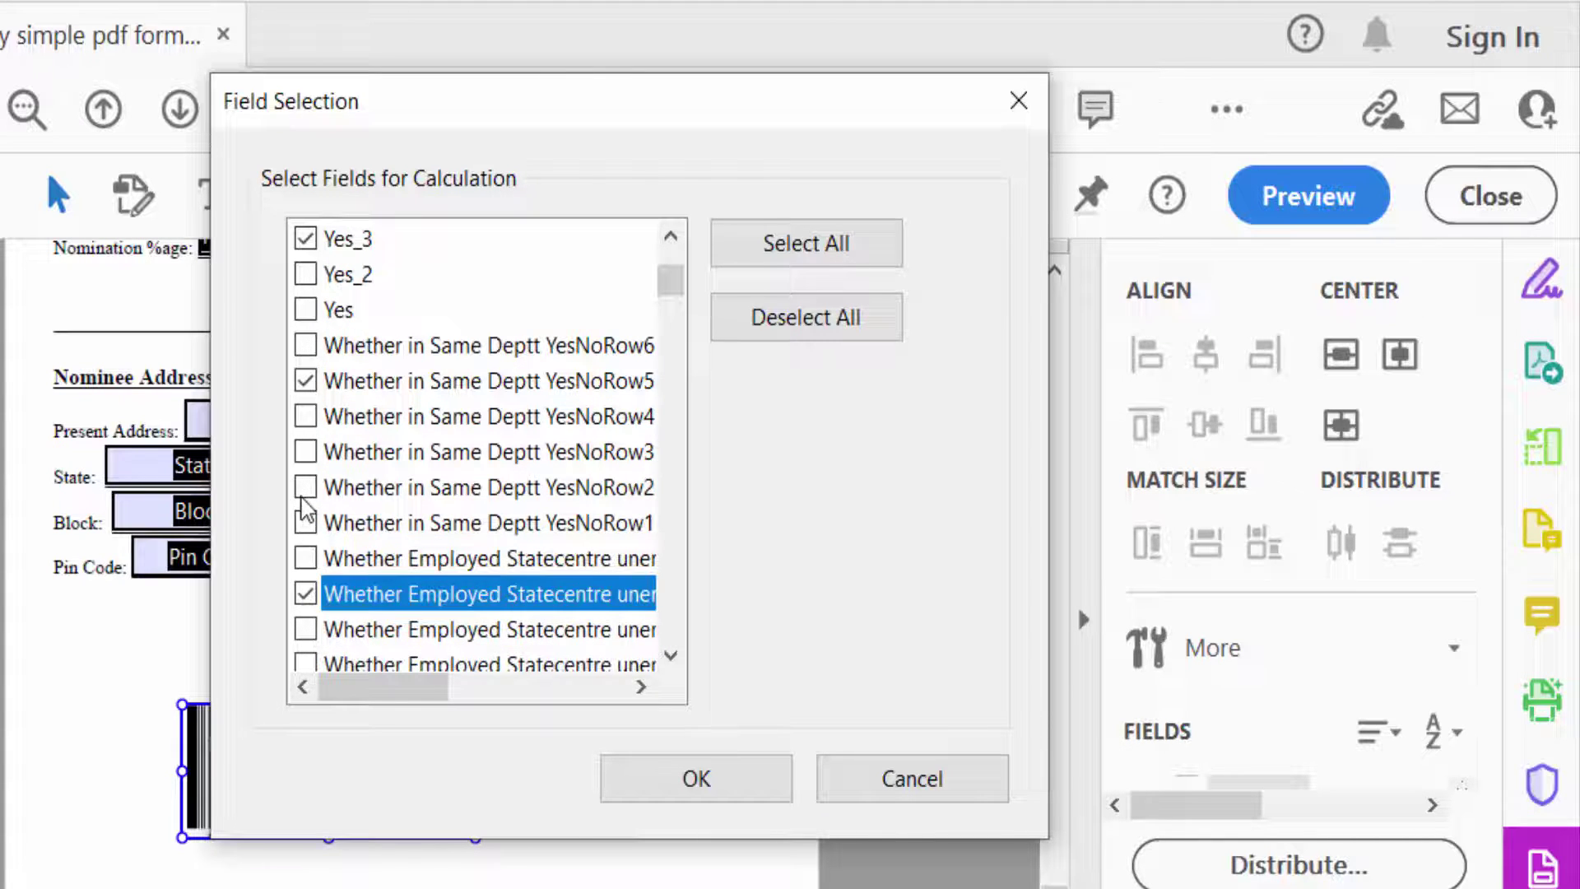
left_click(305, 486)
left_click(304, 452)
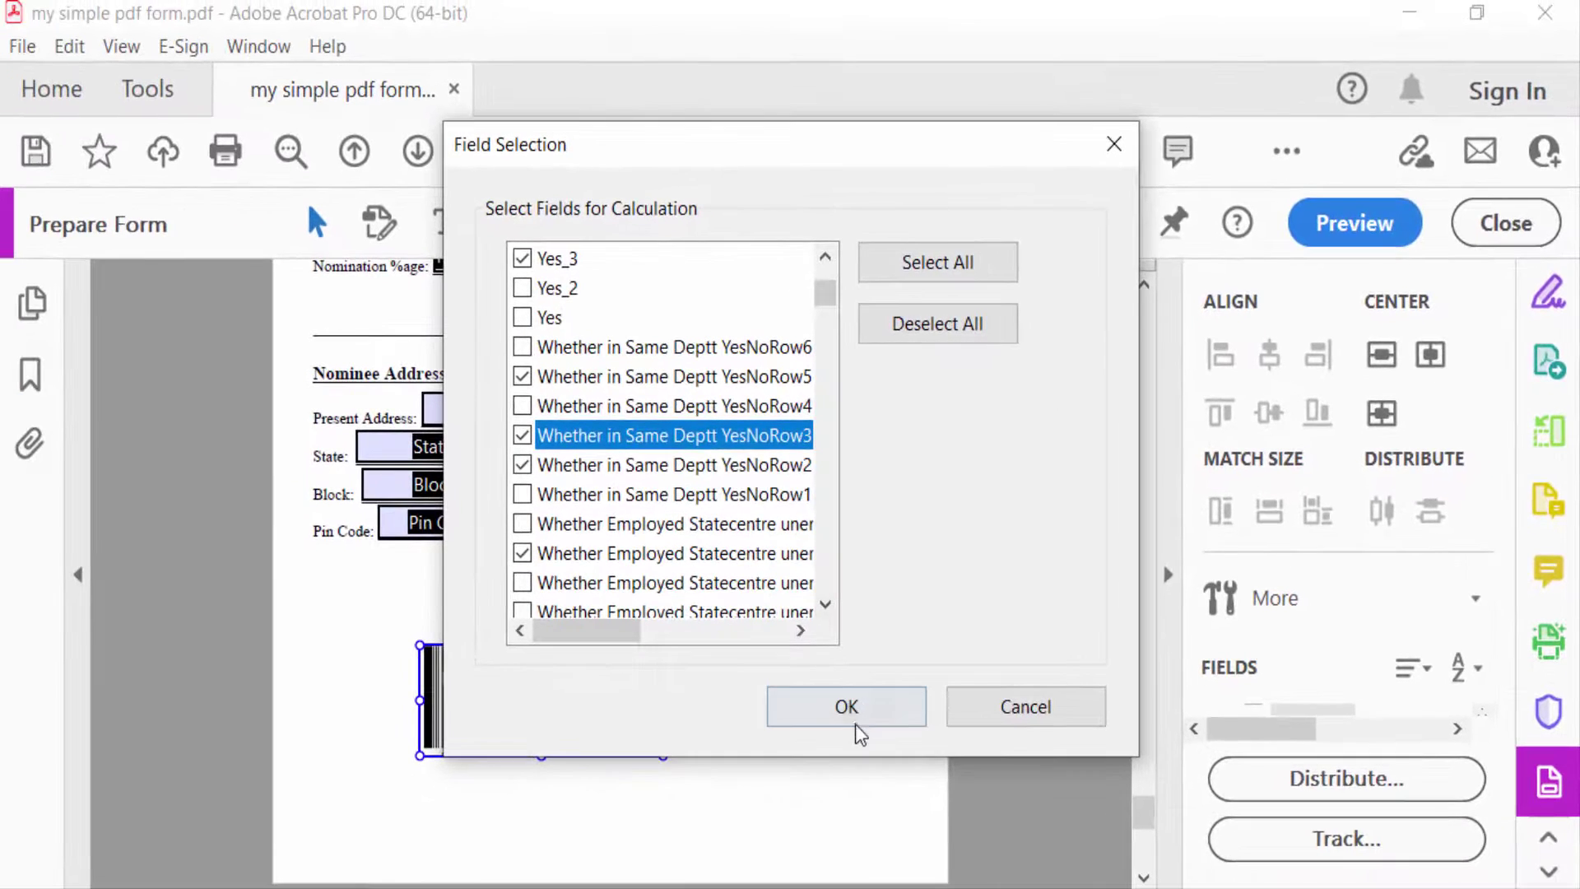
left_click(846, 706)
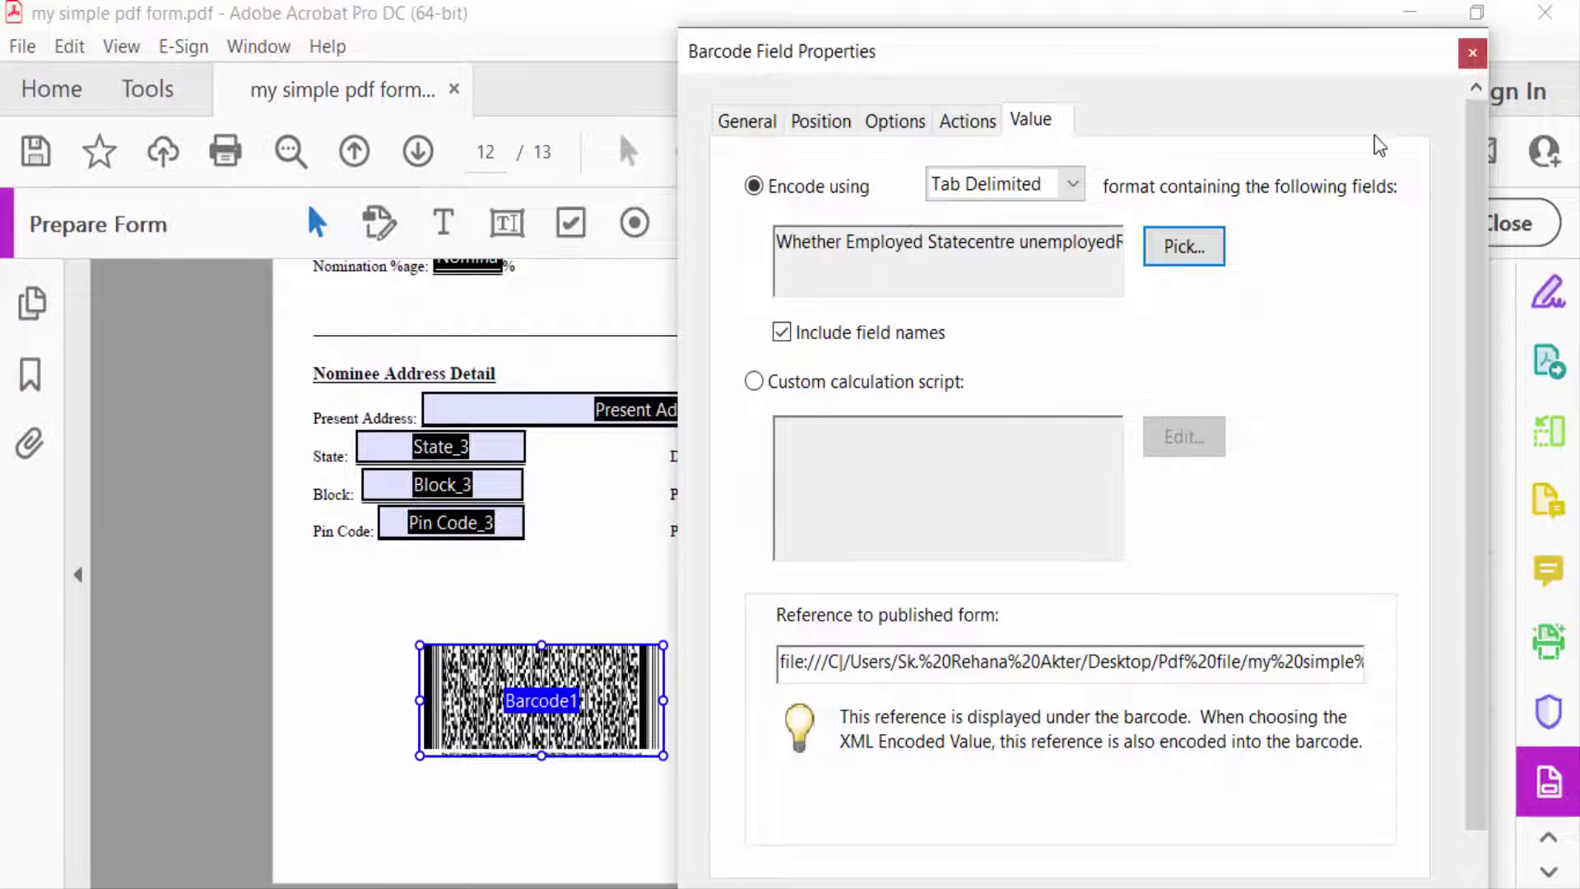
Close Barcode1's properties, zoom to 100%, deselect the field and preview the form
left_click(1471, 52)
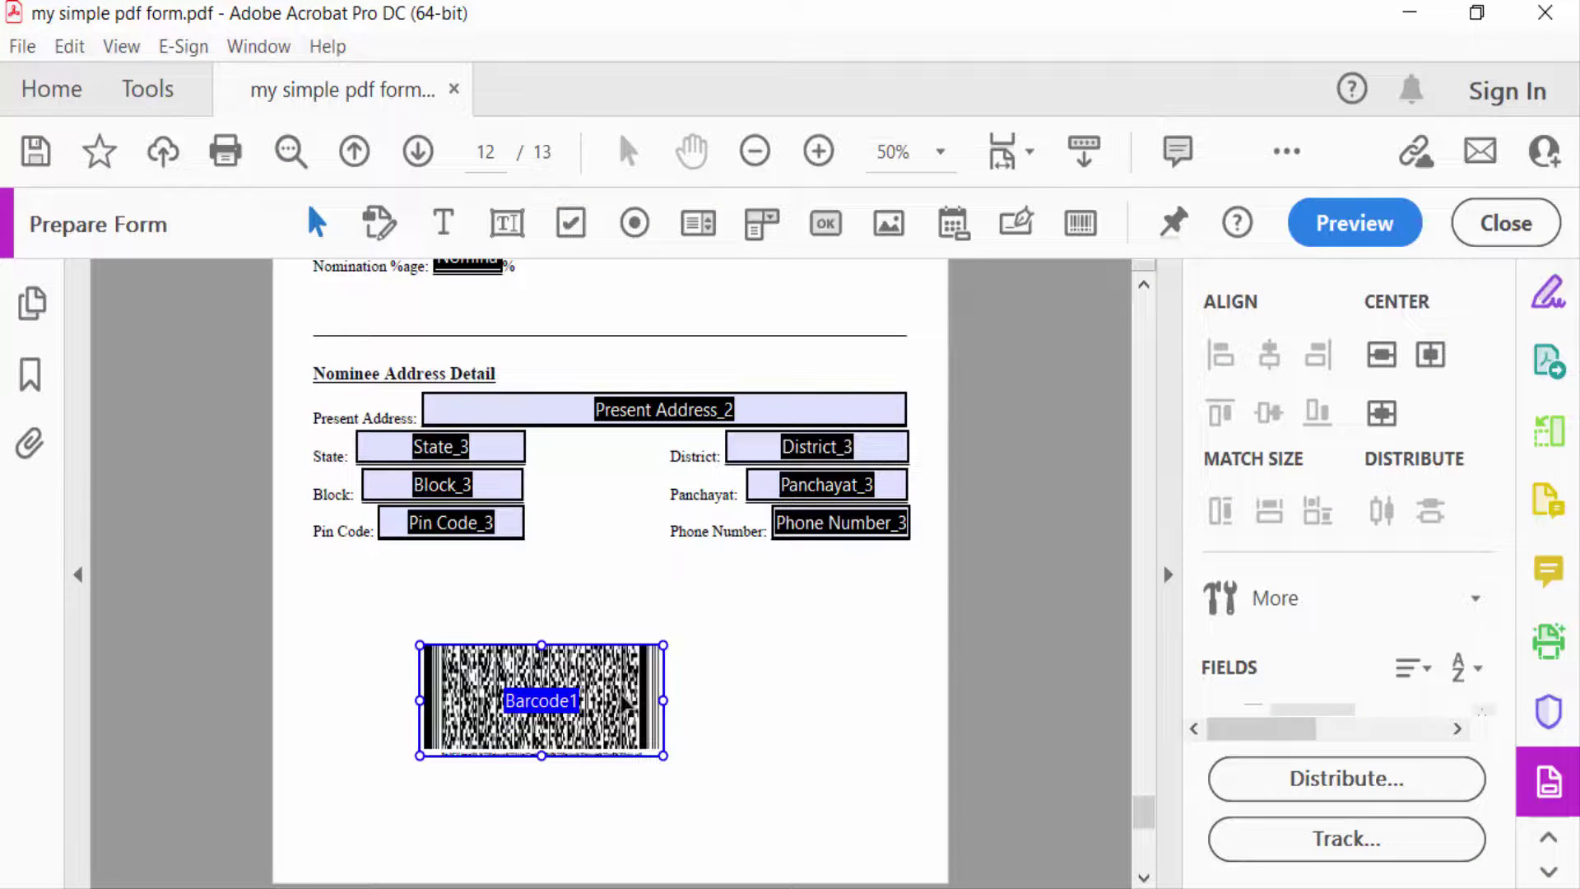
key("ctrl+1")
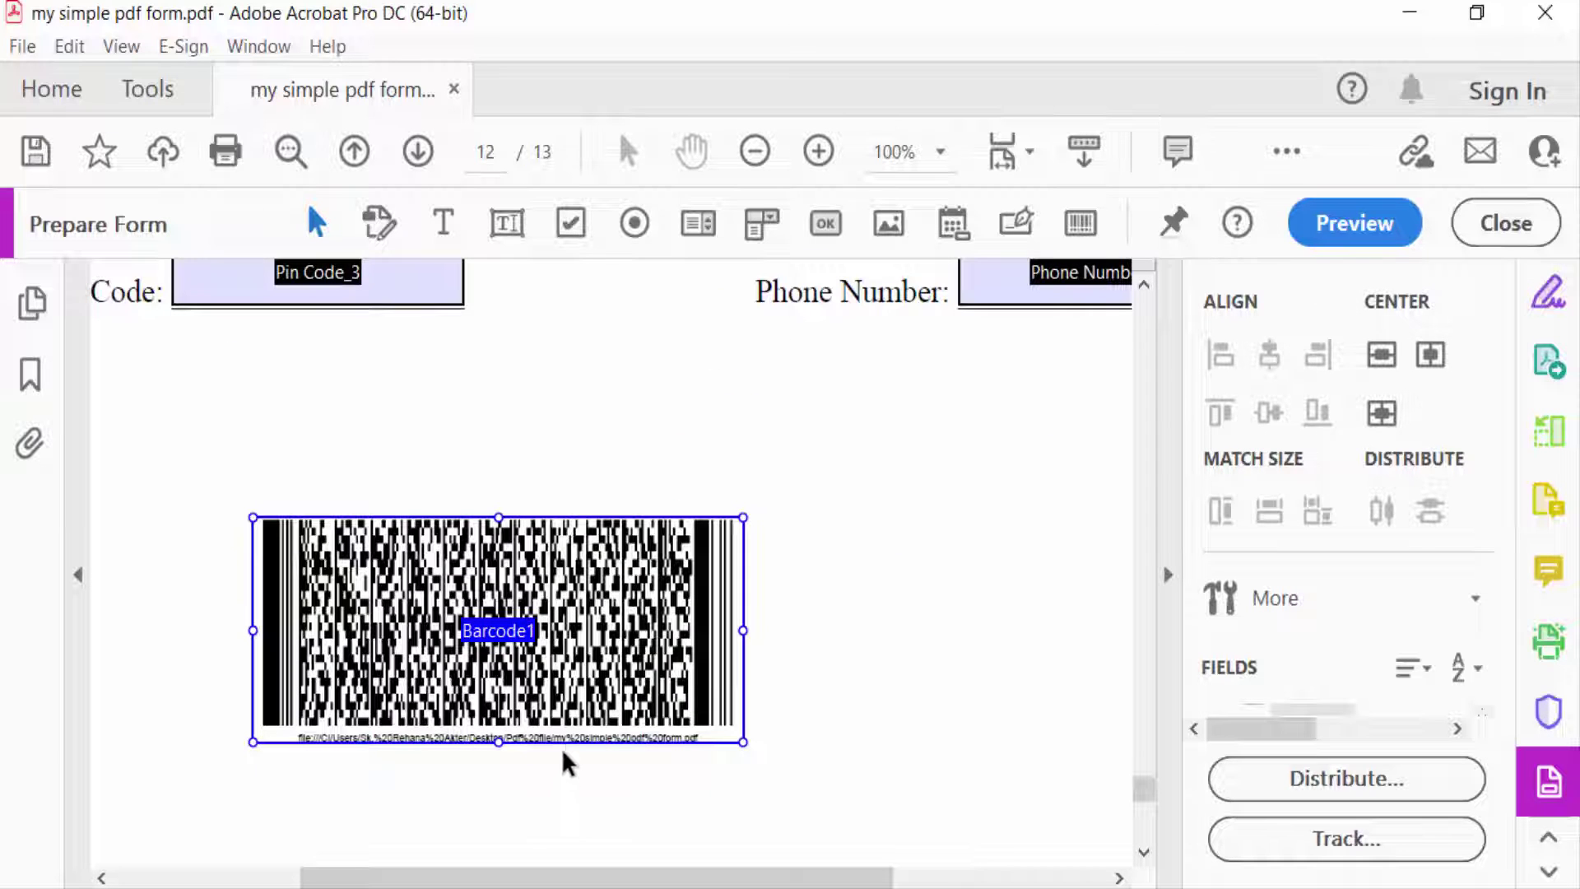
left_click(808, 683)
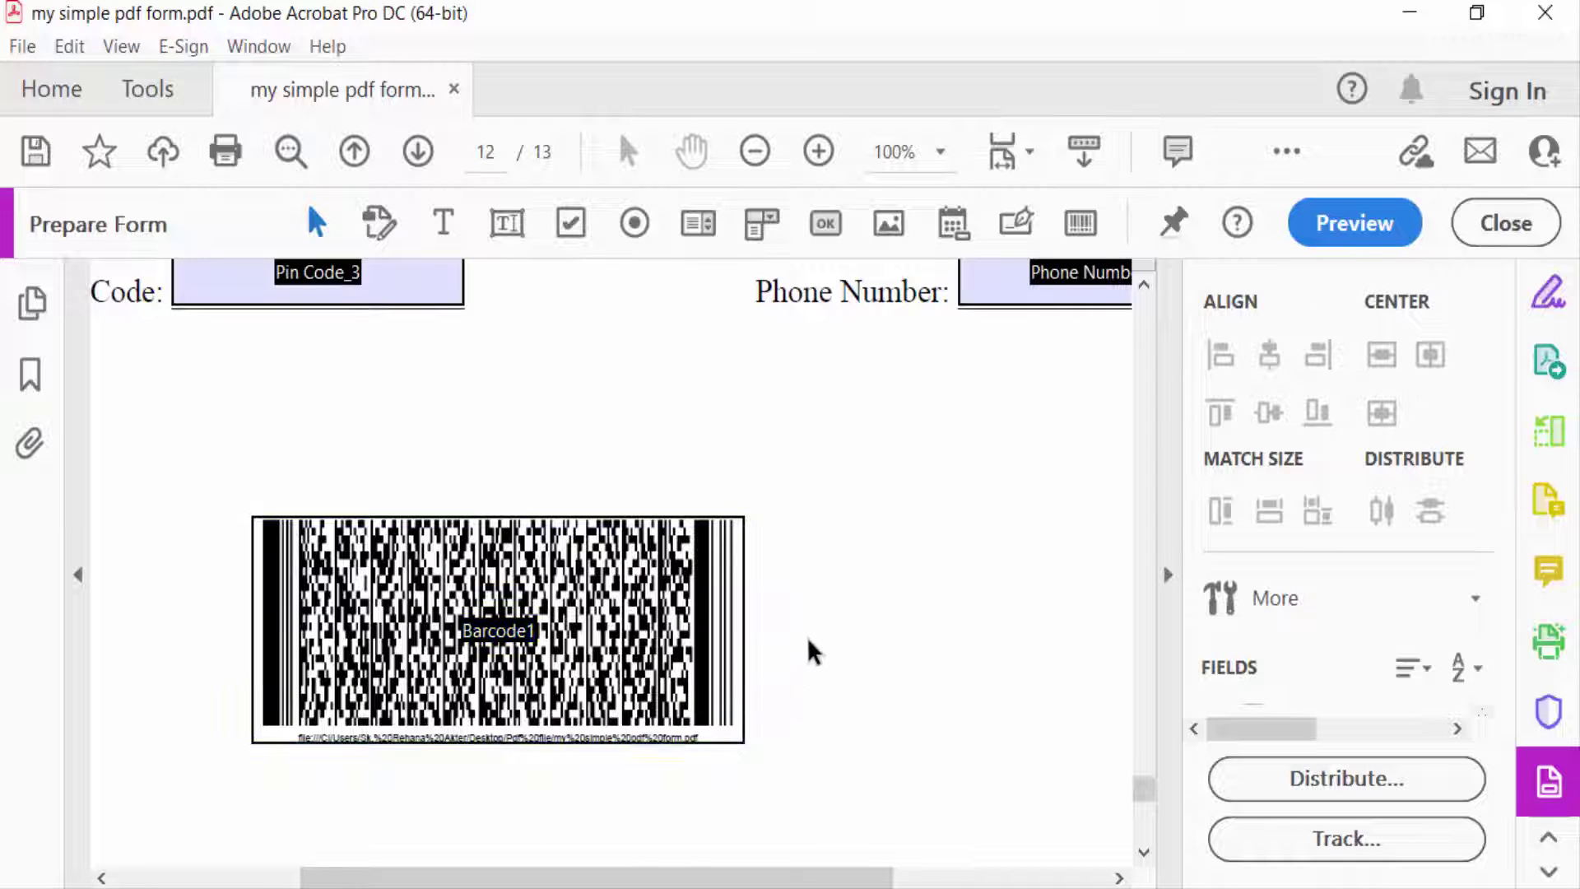
left_click(1354, 223)
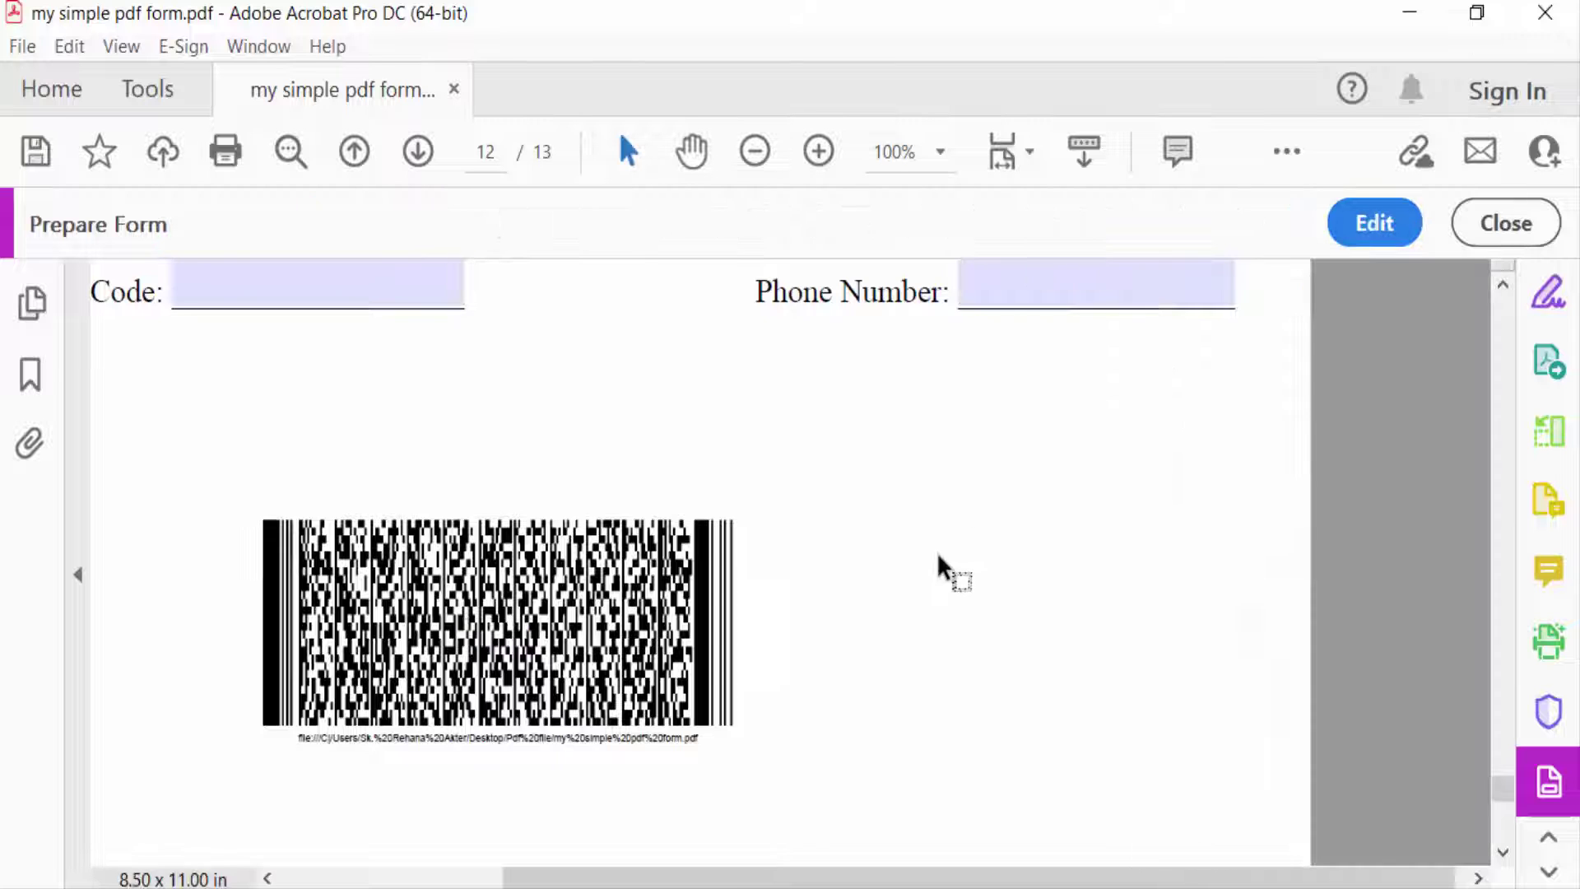
scroll(956, 660, "down", 1)
scroll(495, 673, "up", 3)
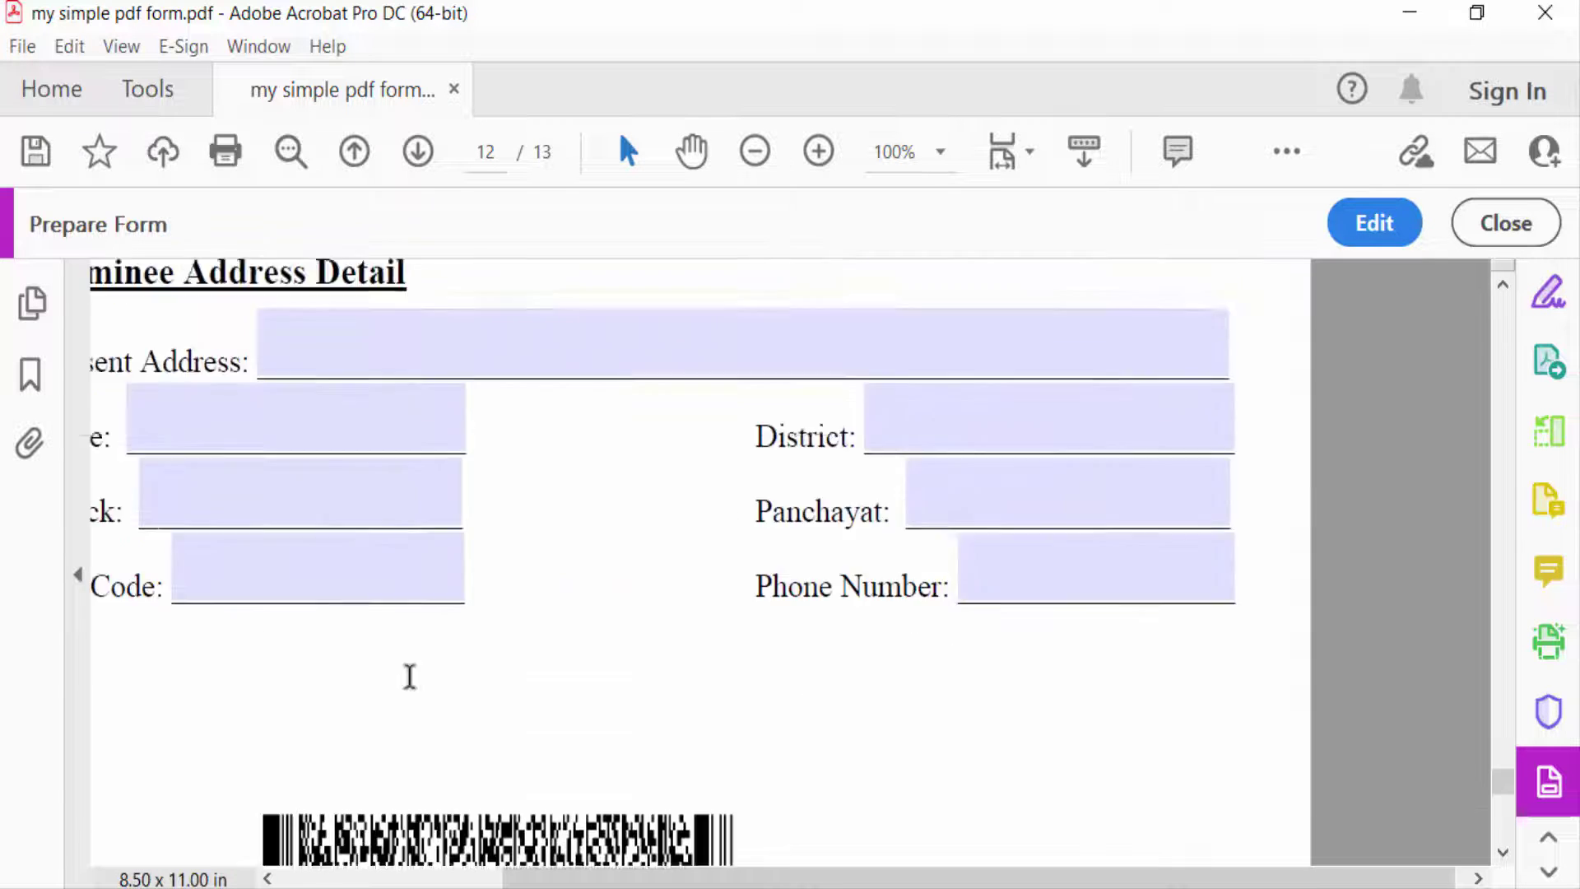
scroll(492, 680, "up", 3)
scroll(492, 680, "up", 2)
scroll(493, 672, "down", 8)
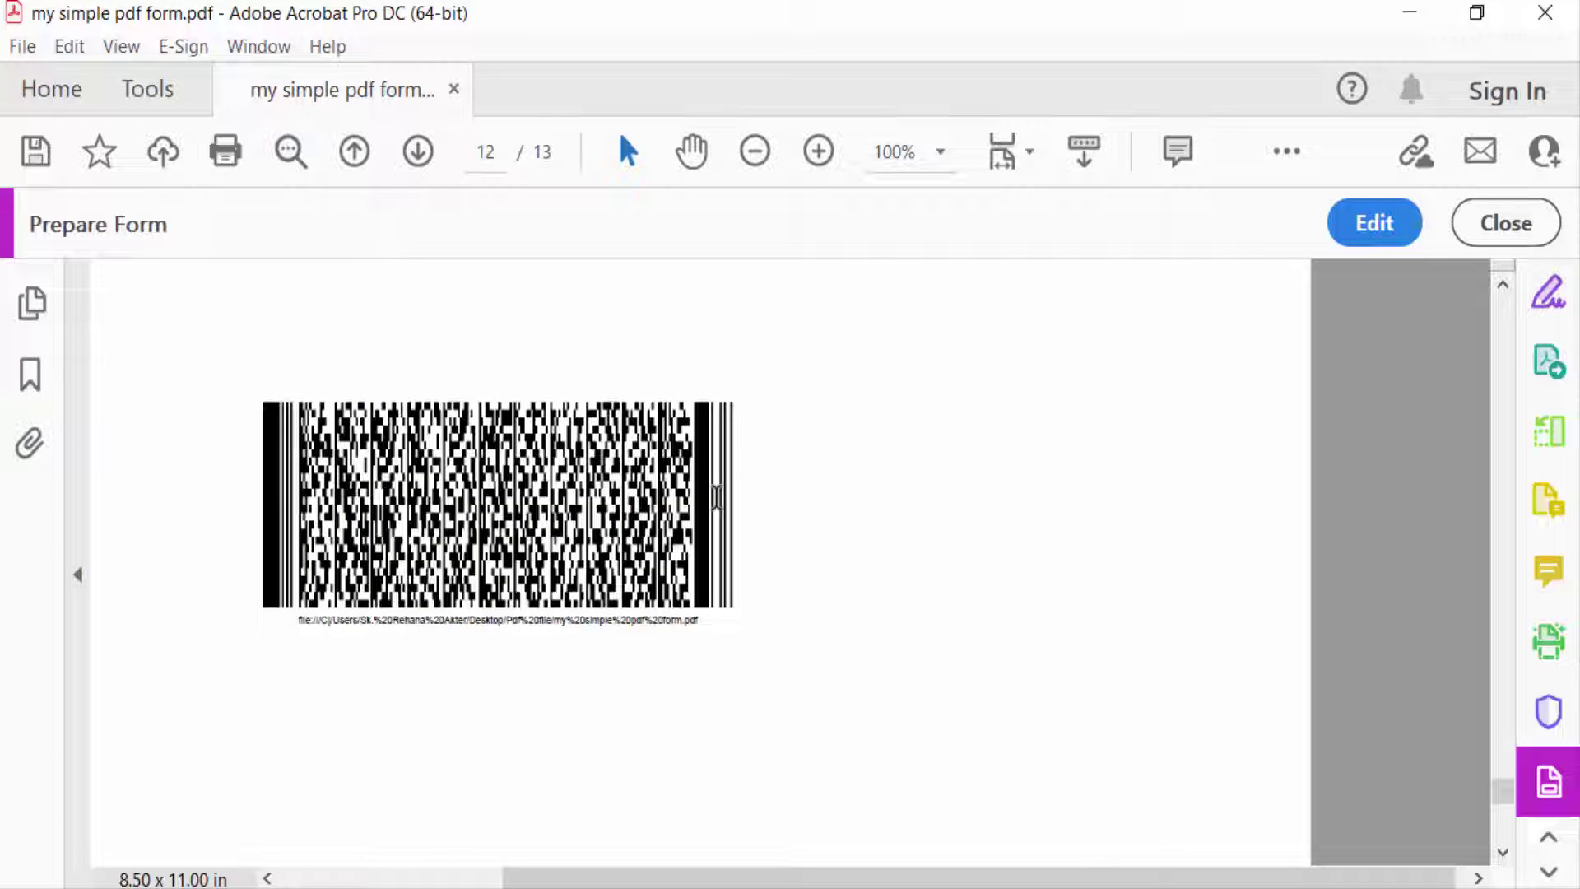